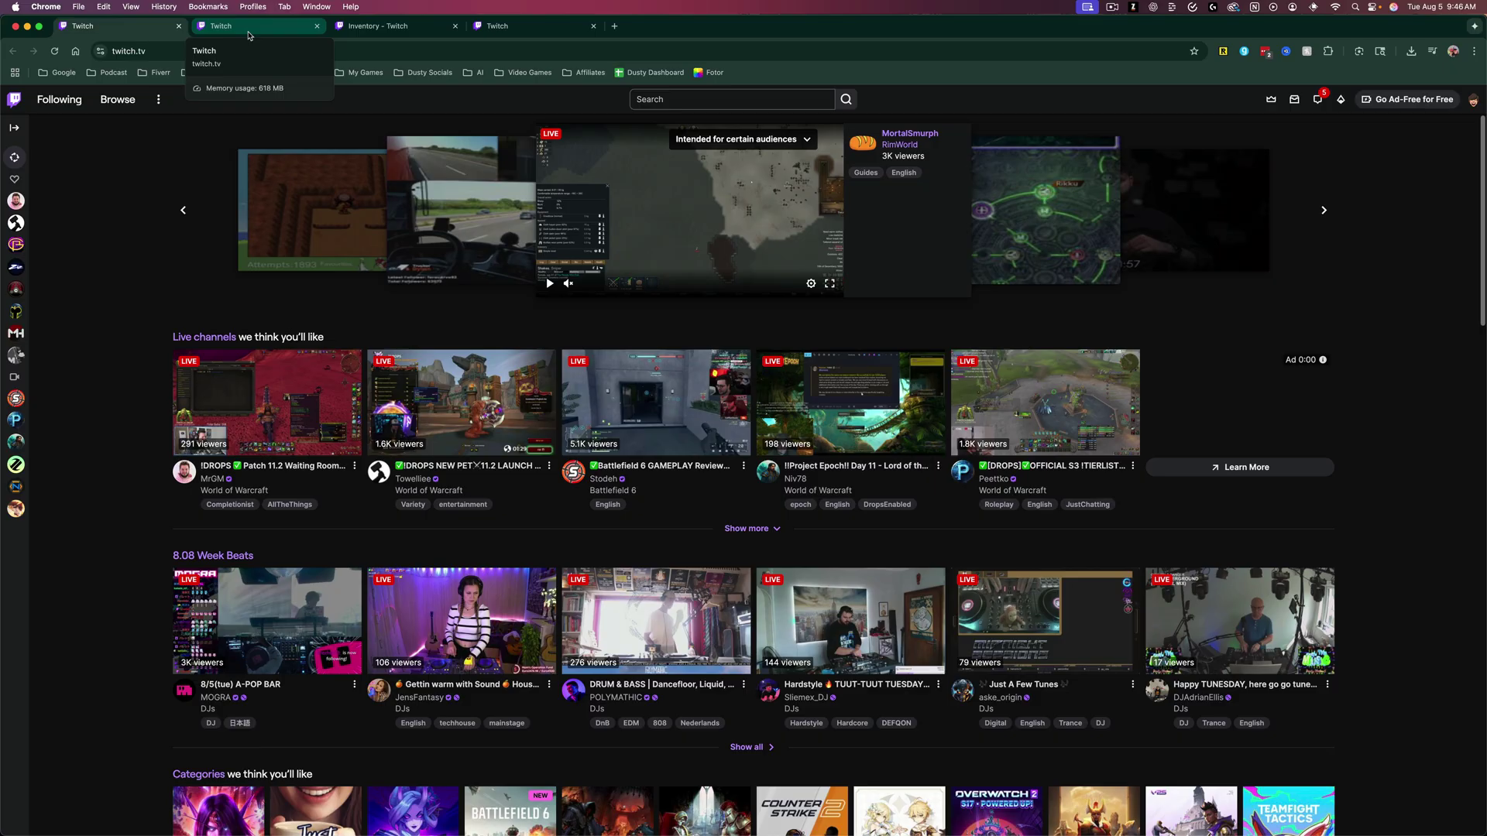
left_click(250, 34)
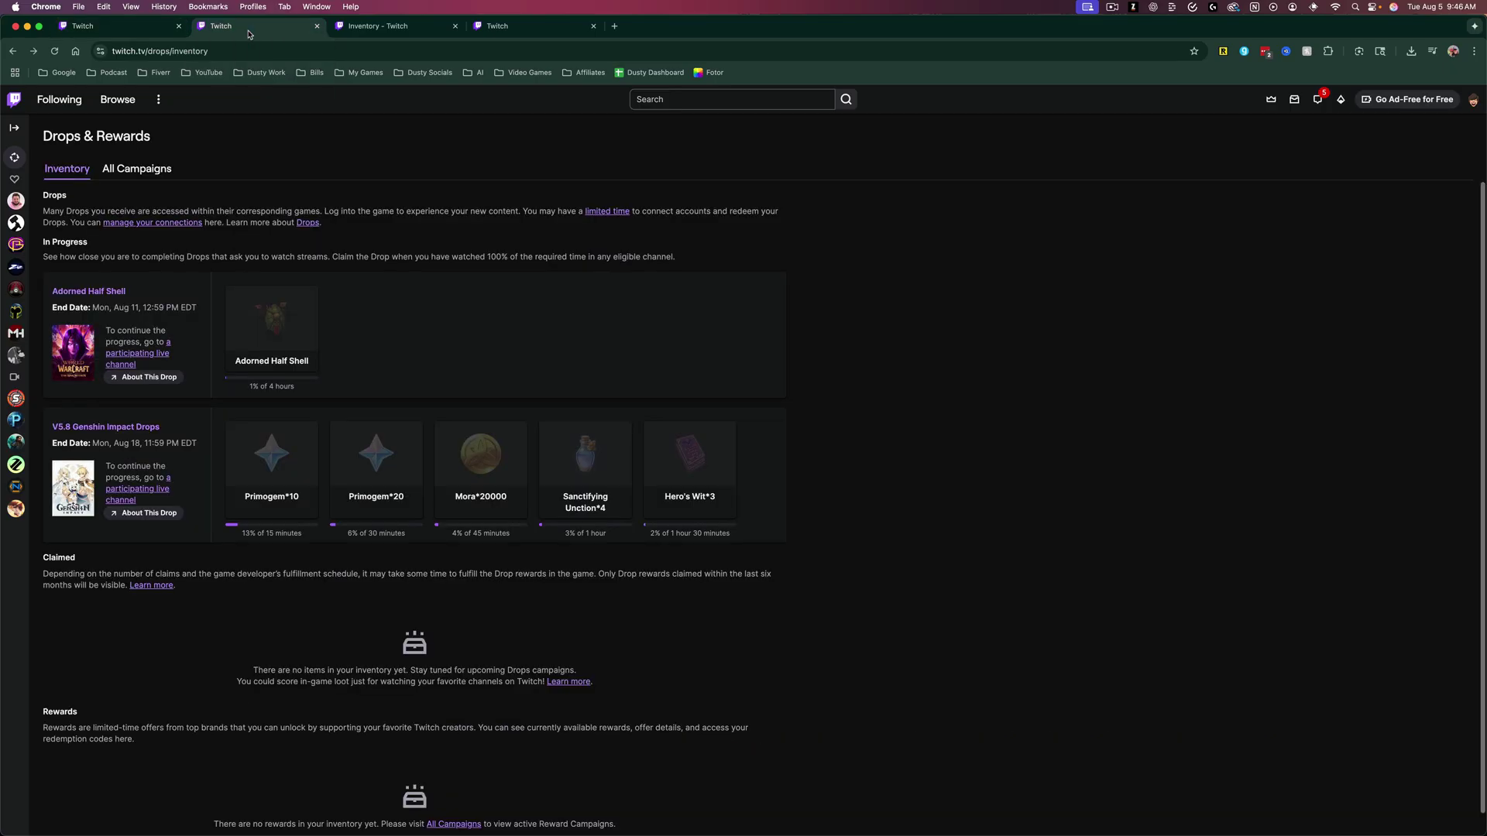
left_click_drag(209, 52, 111, 52)
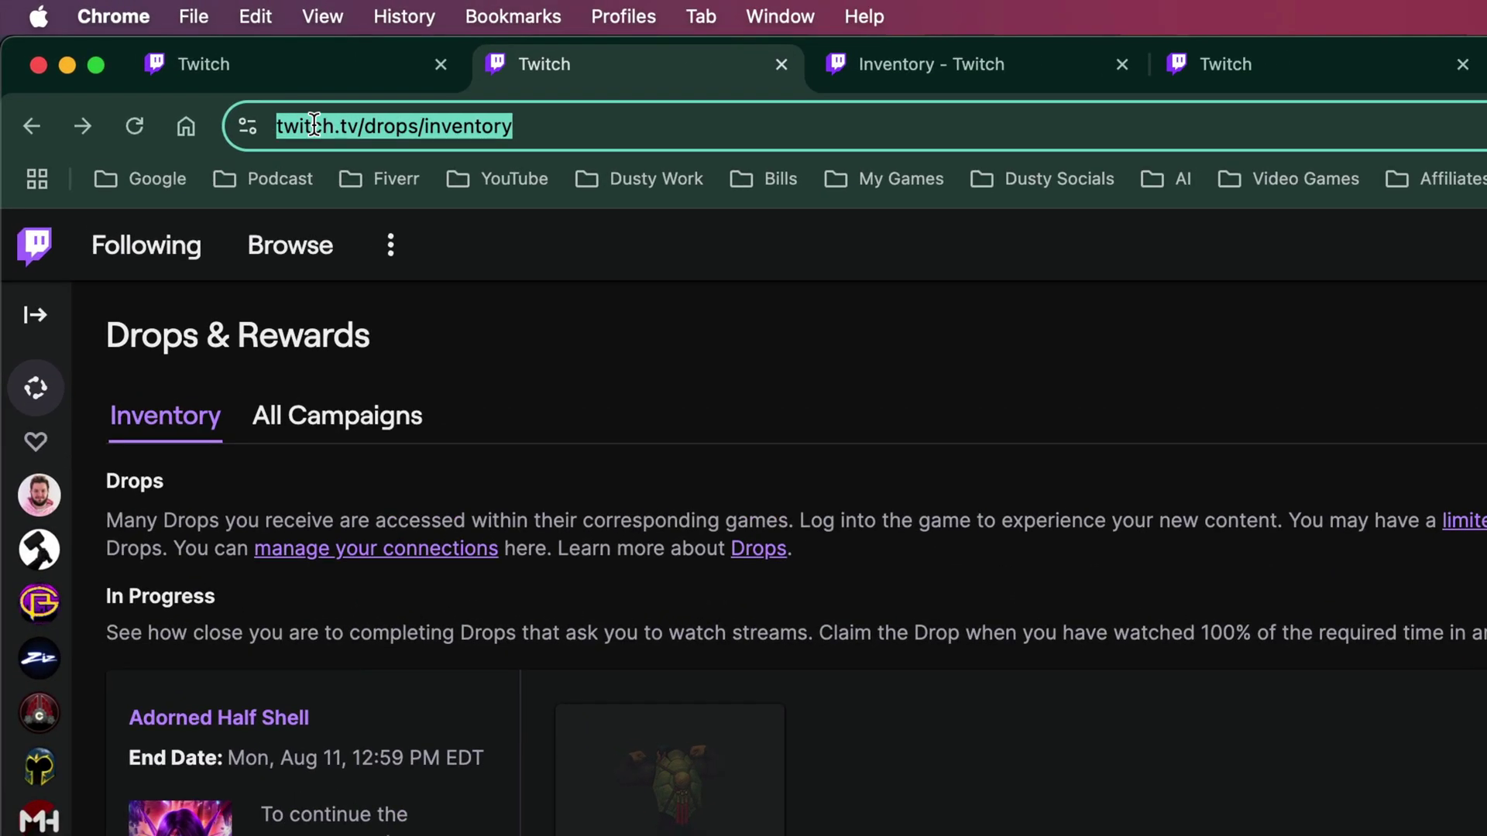
type("www.")
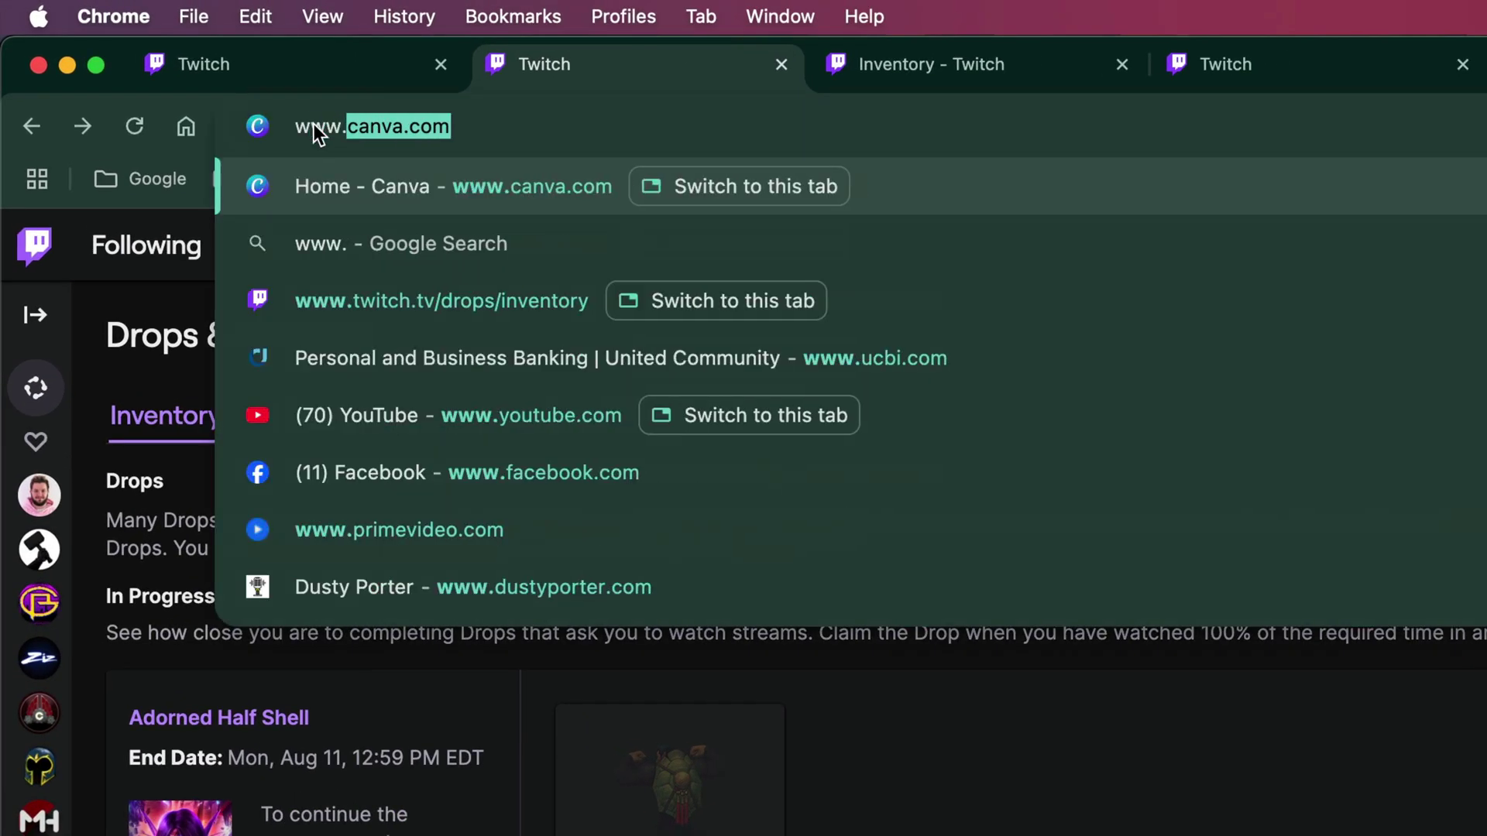
type("twit")
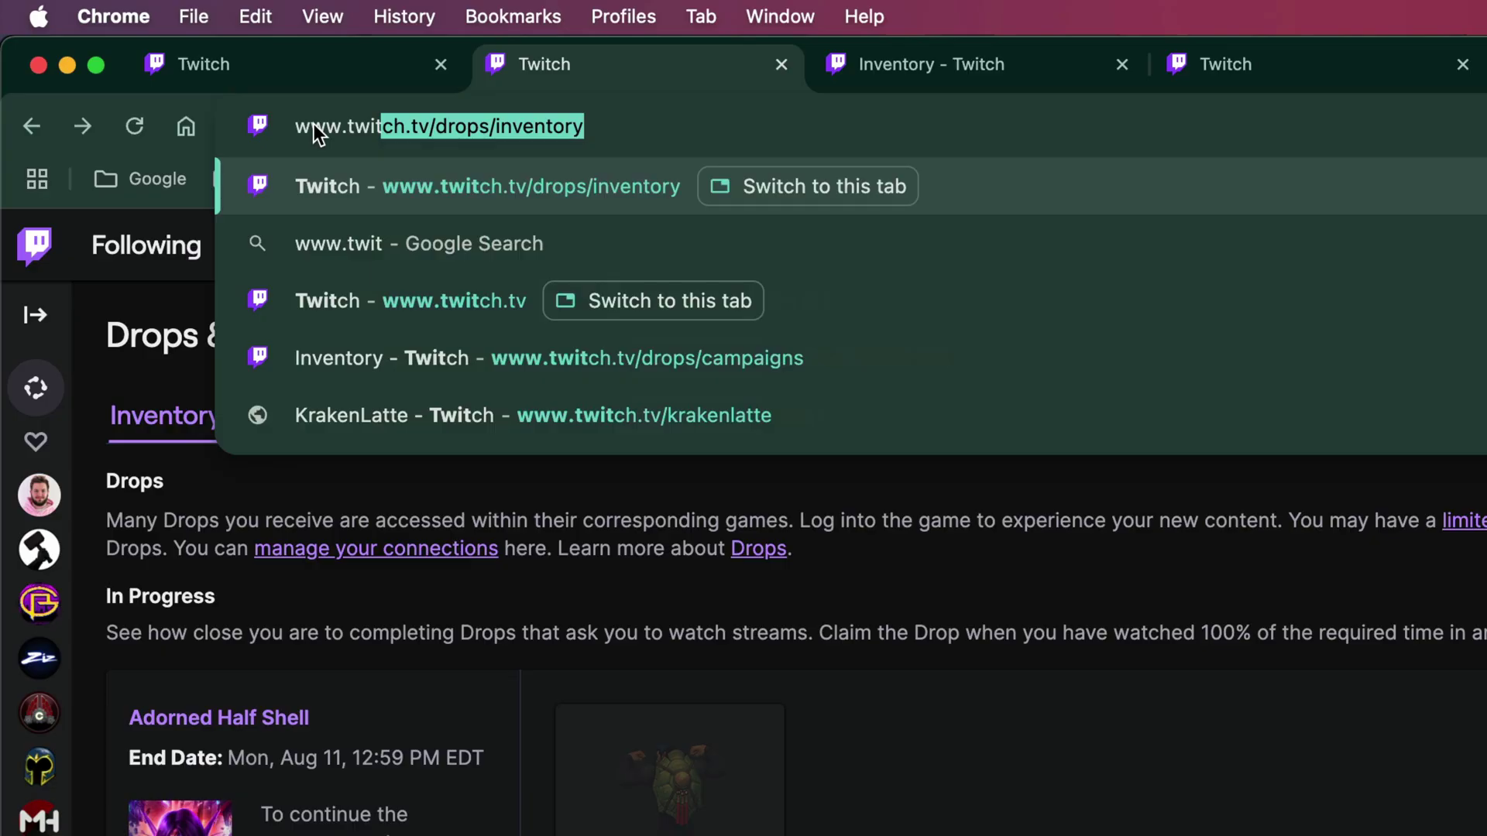
type("ch.tv/d")
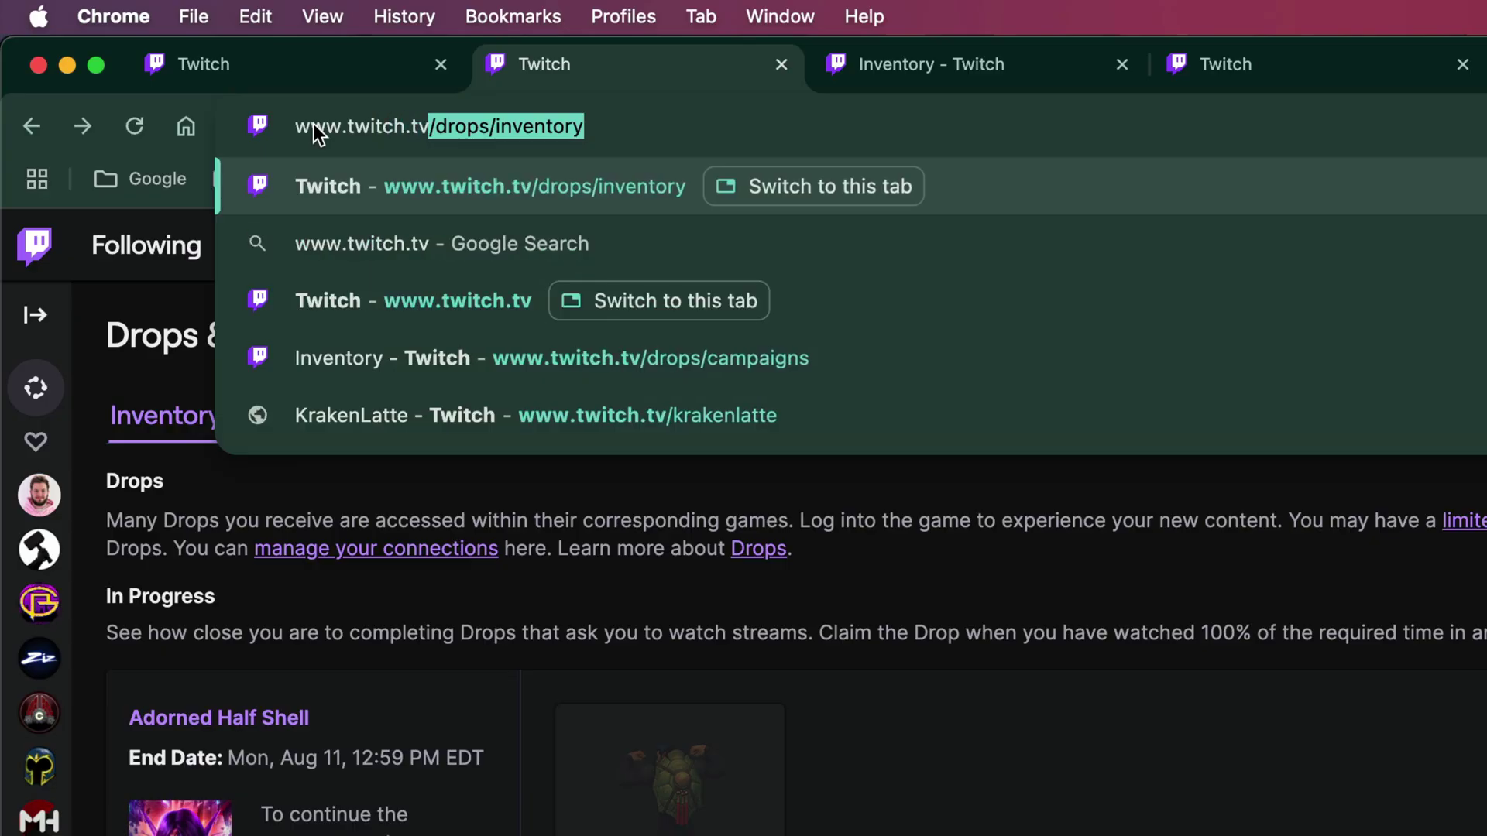
type("rops")
key("BackSpace")
key("Return")
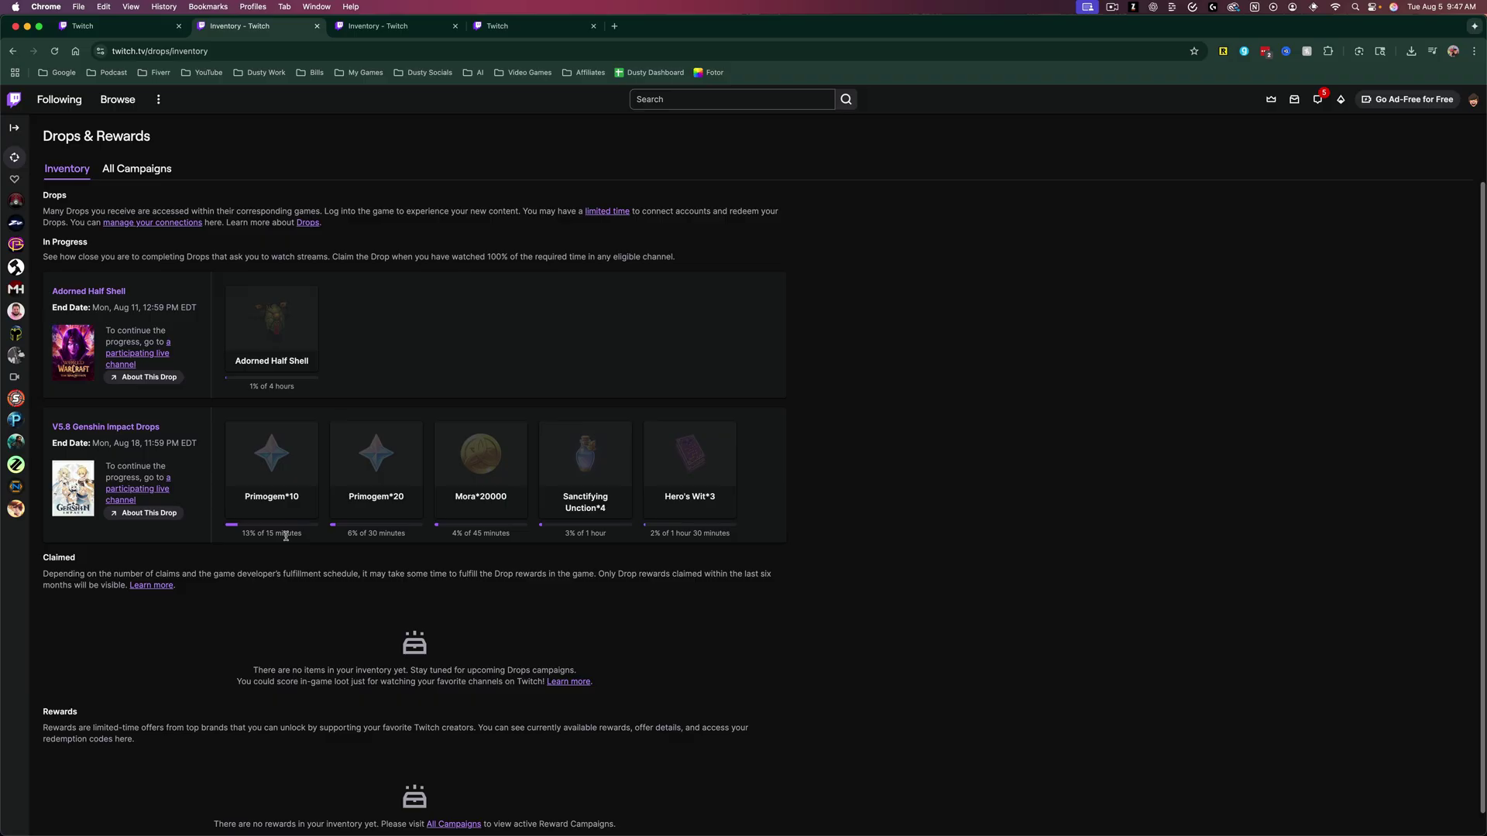
triple_click(452, 654)
left_click(265, 543)
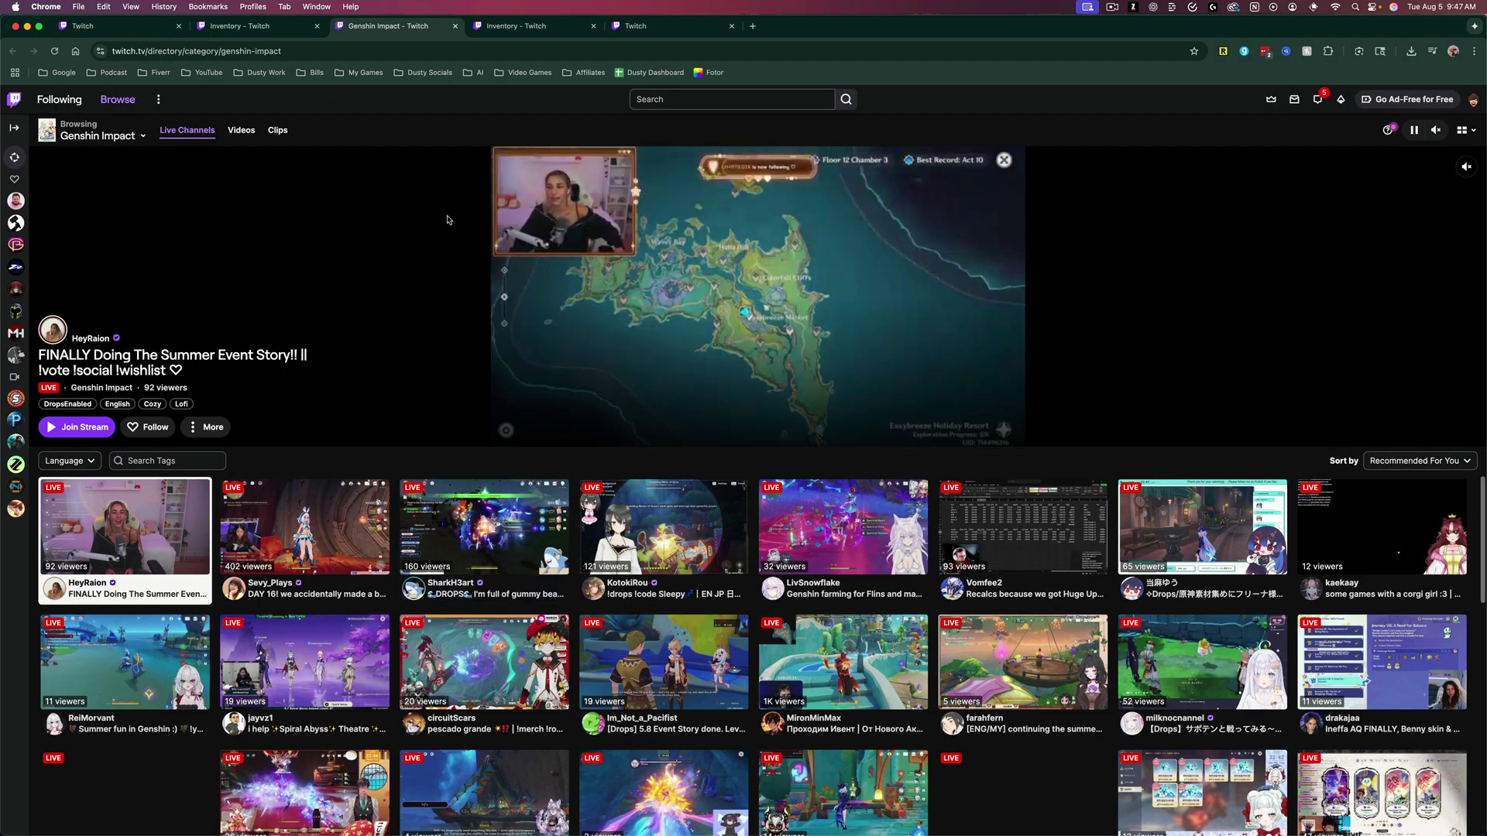
key("super+w")
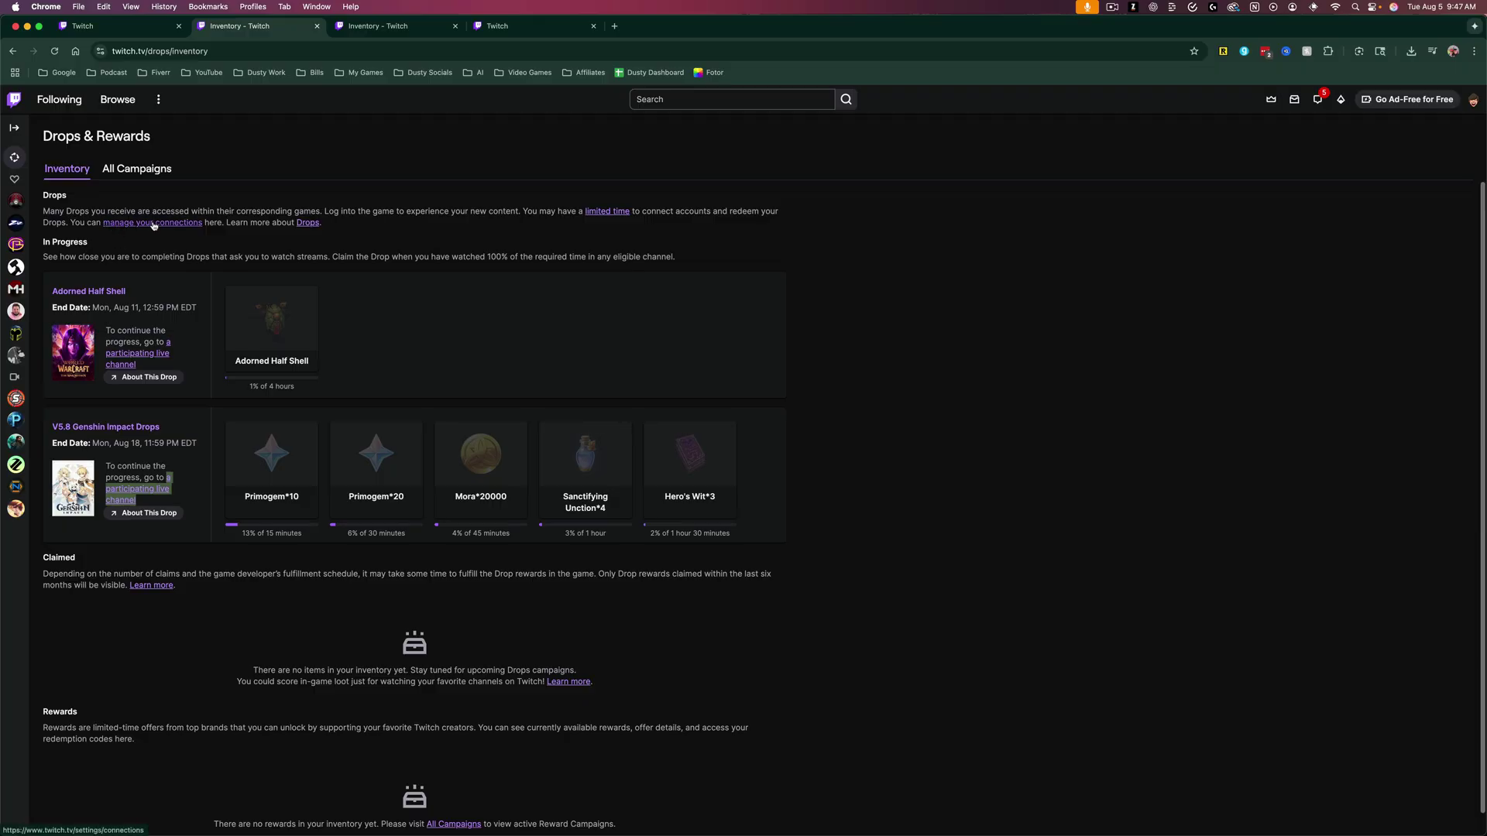
Step: Browse the Connections settings from 'manage your connections', then go back to the Inventory tab
left_click(154, 225)
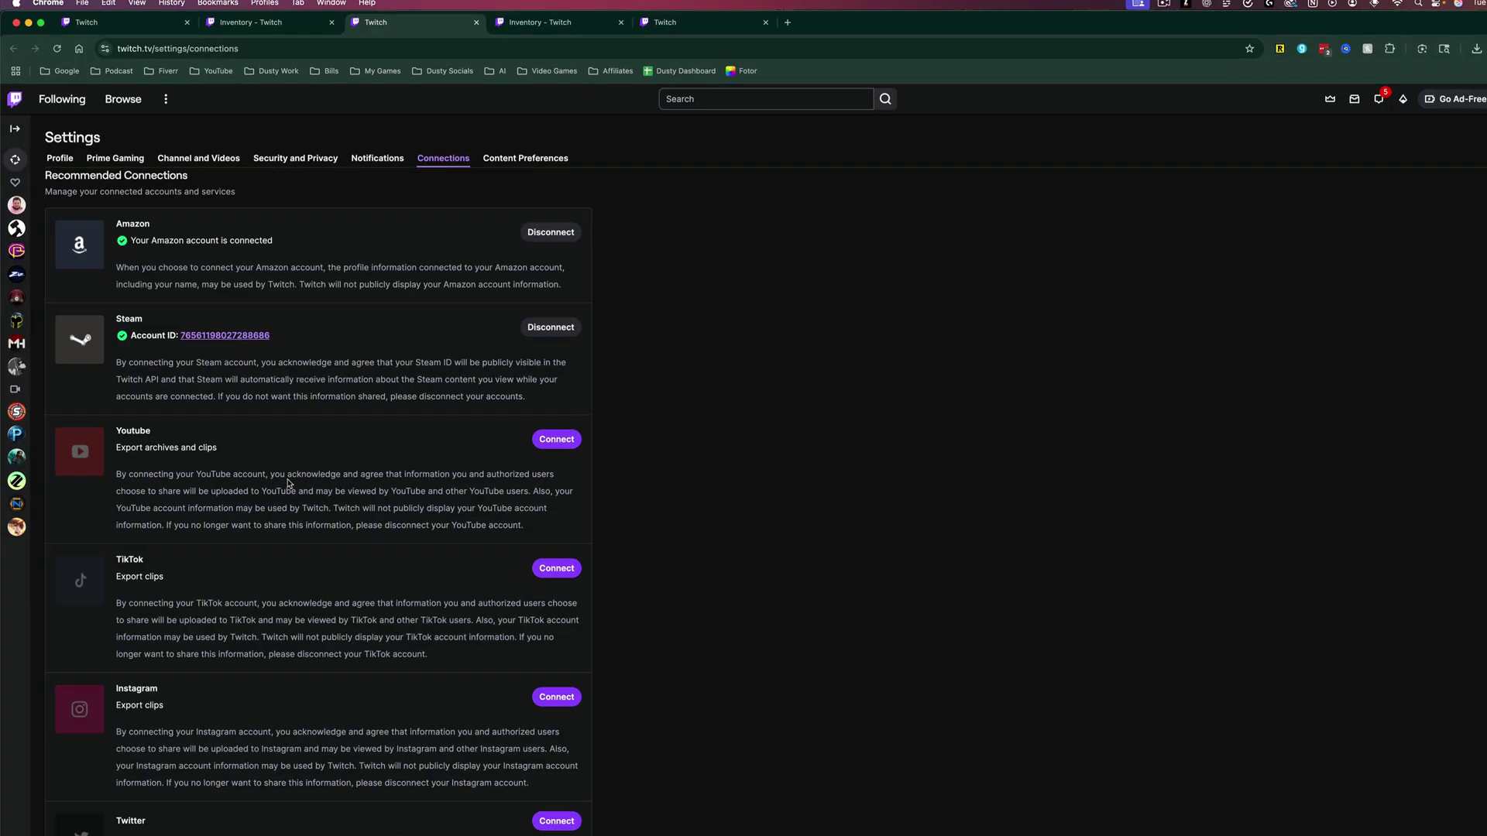
scroll(325, 542, "down", 3)
scroll(387, 577, "down", 5)
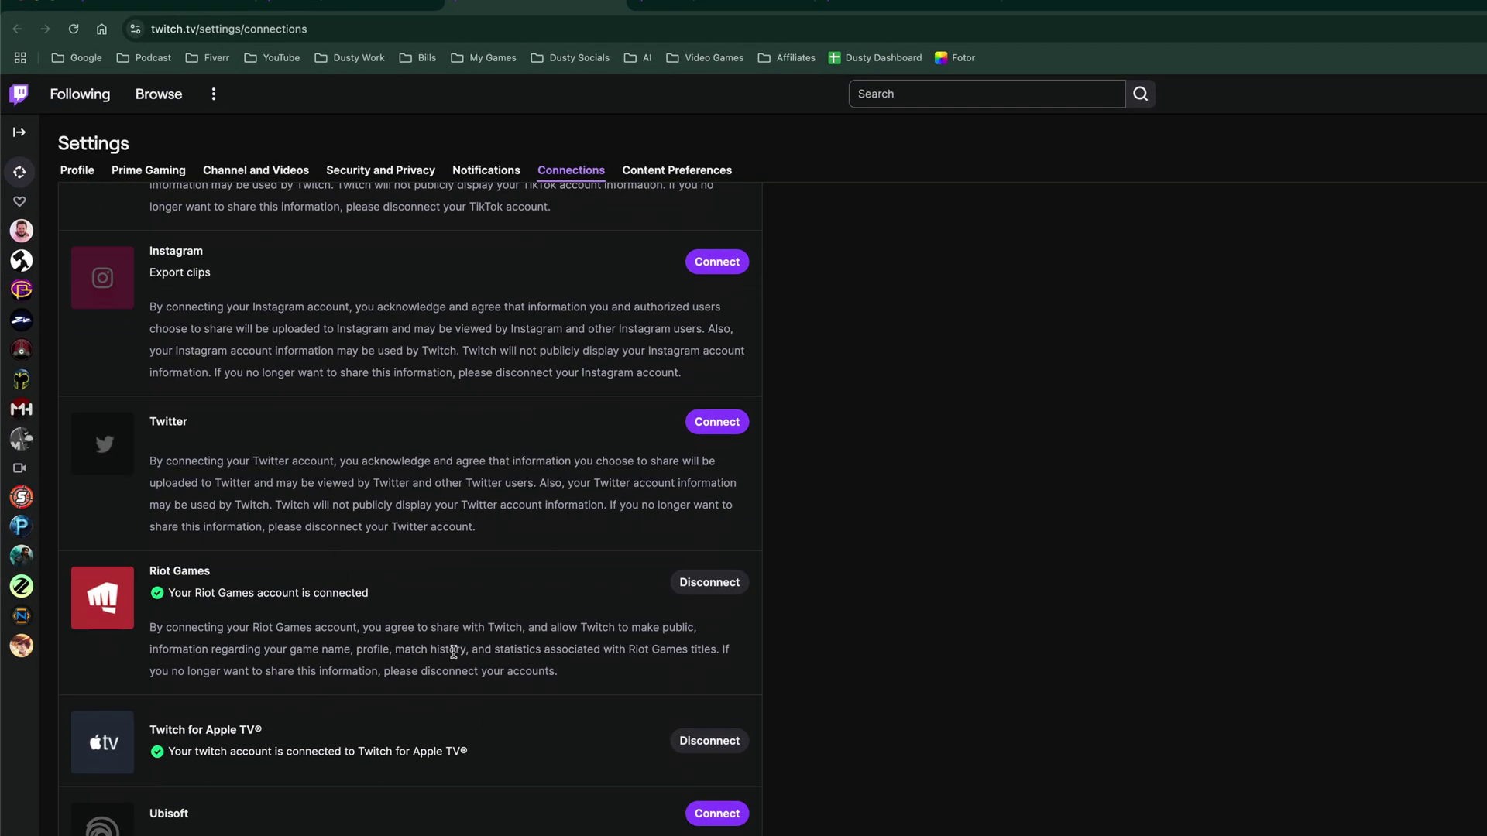
scroll(562, 603, "down", 3)
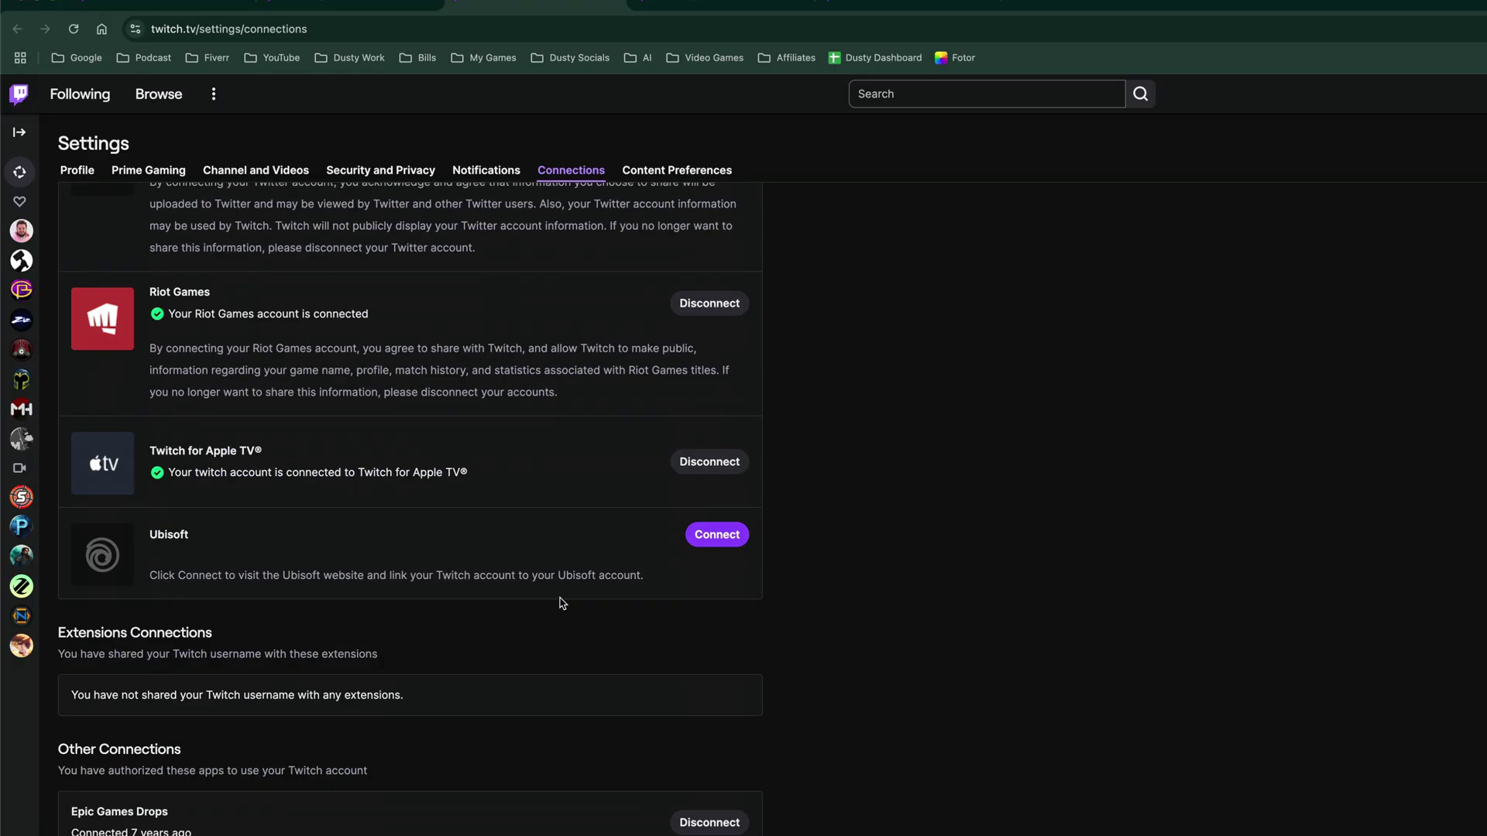
scroll(562, 604, "down", 5)
scroll(519, 605, "down", 1)
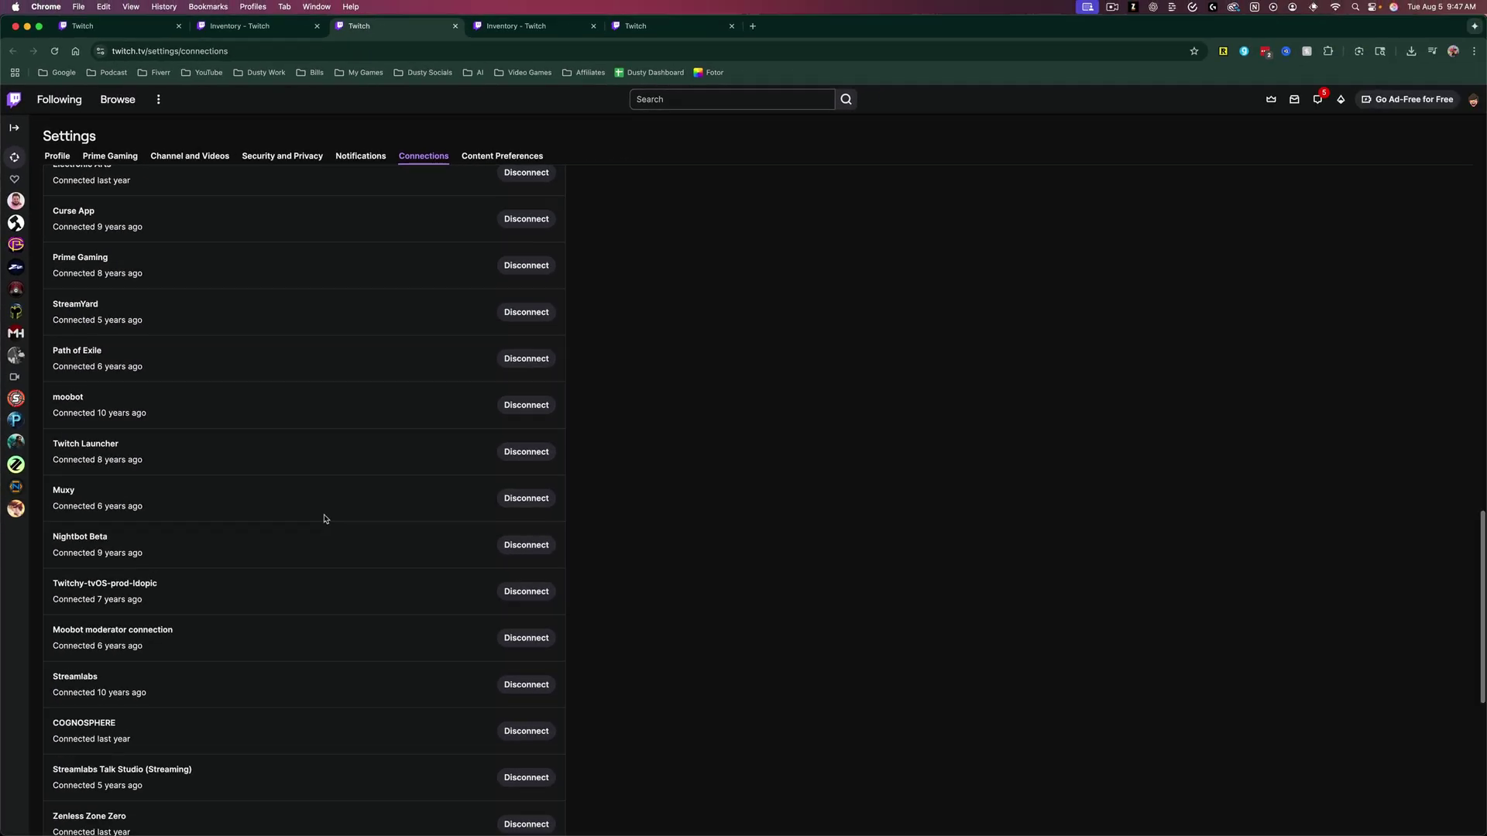
scroll(325, 519, "up", 20)
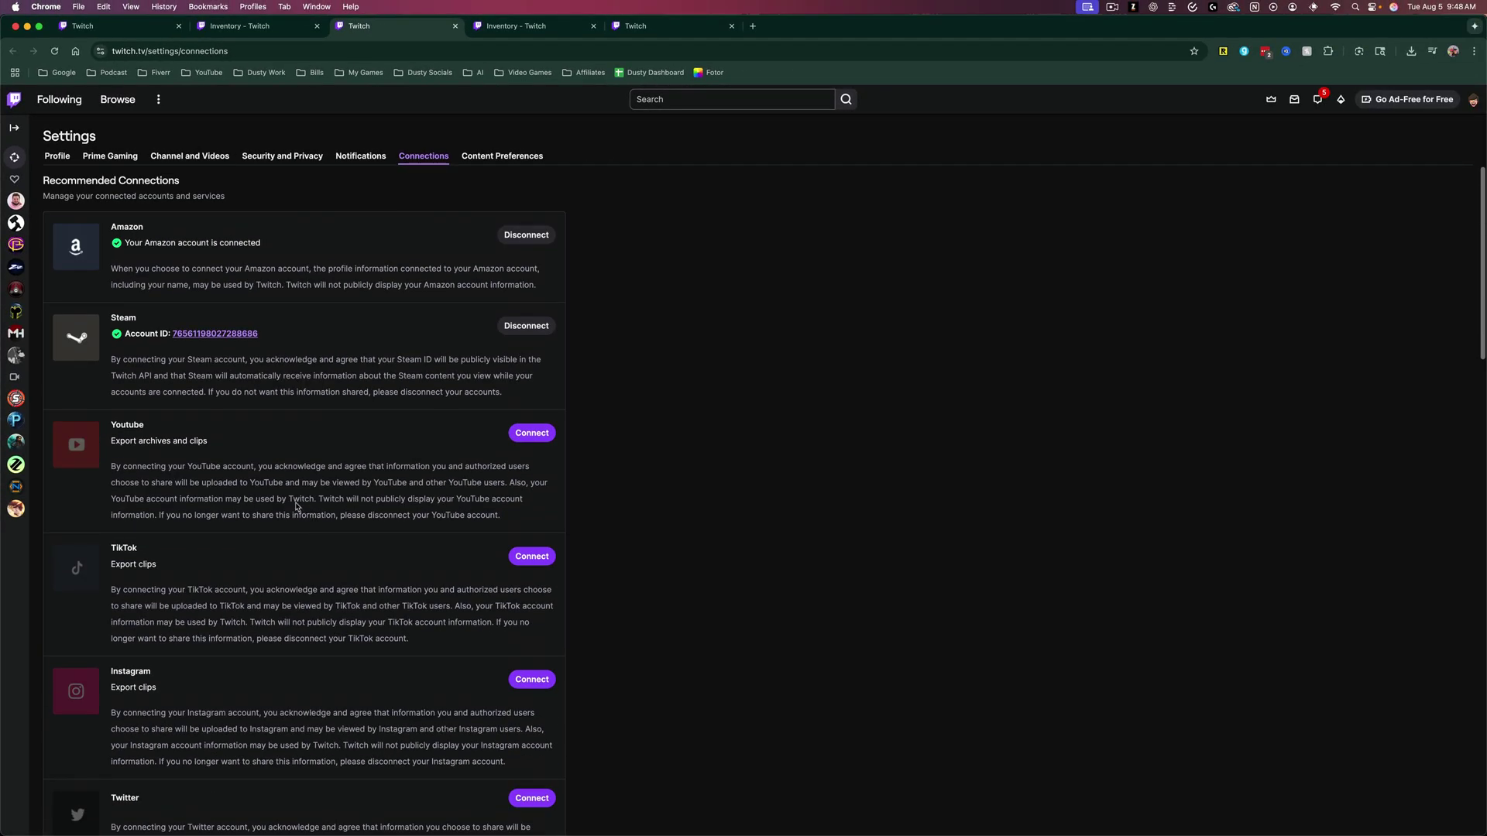
key("ctrl+shift+Tab")
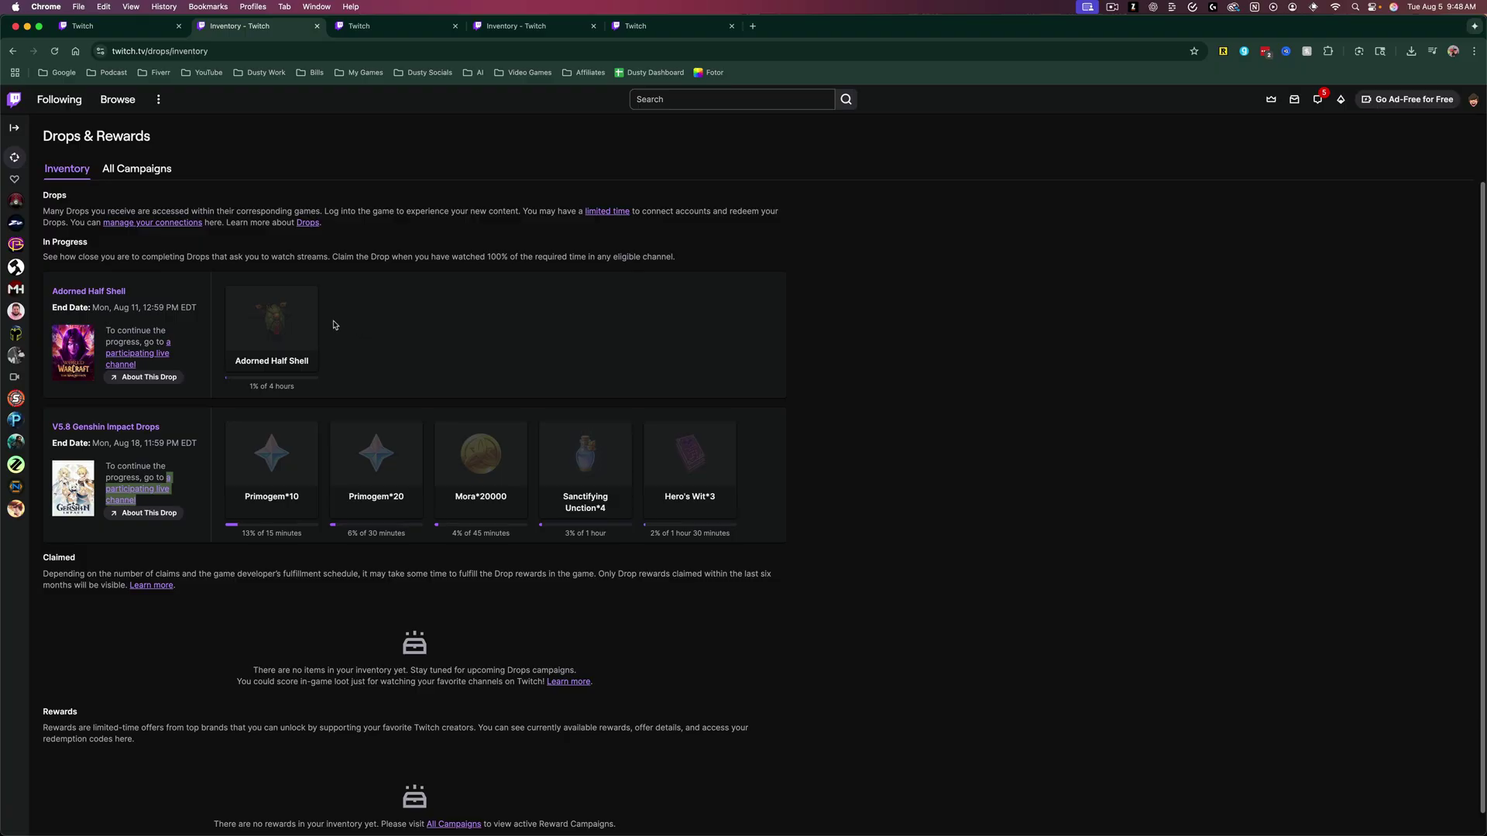
Step: Switch to All Campaigns and expand the Dune: Awakening campaign details
left_click(144, 172)
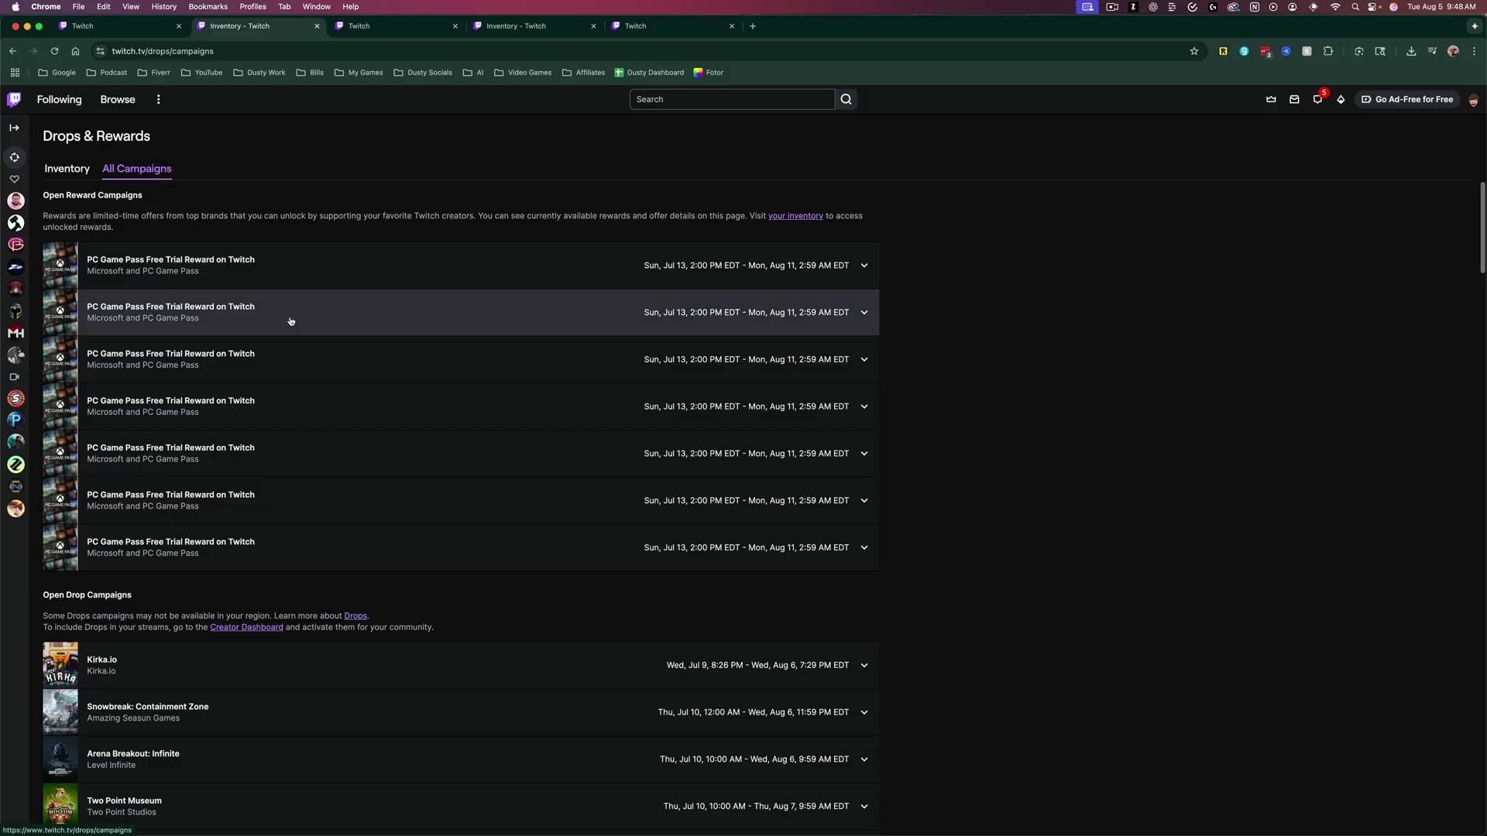
scroll(423, 498, "down", 5)
scroll(422, 498, "down", 3)
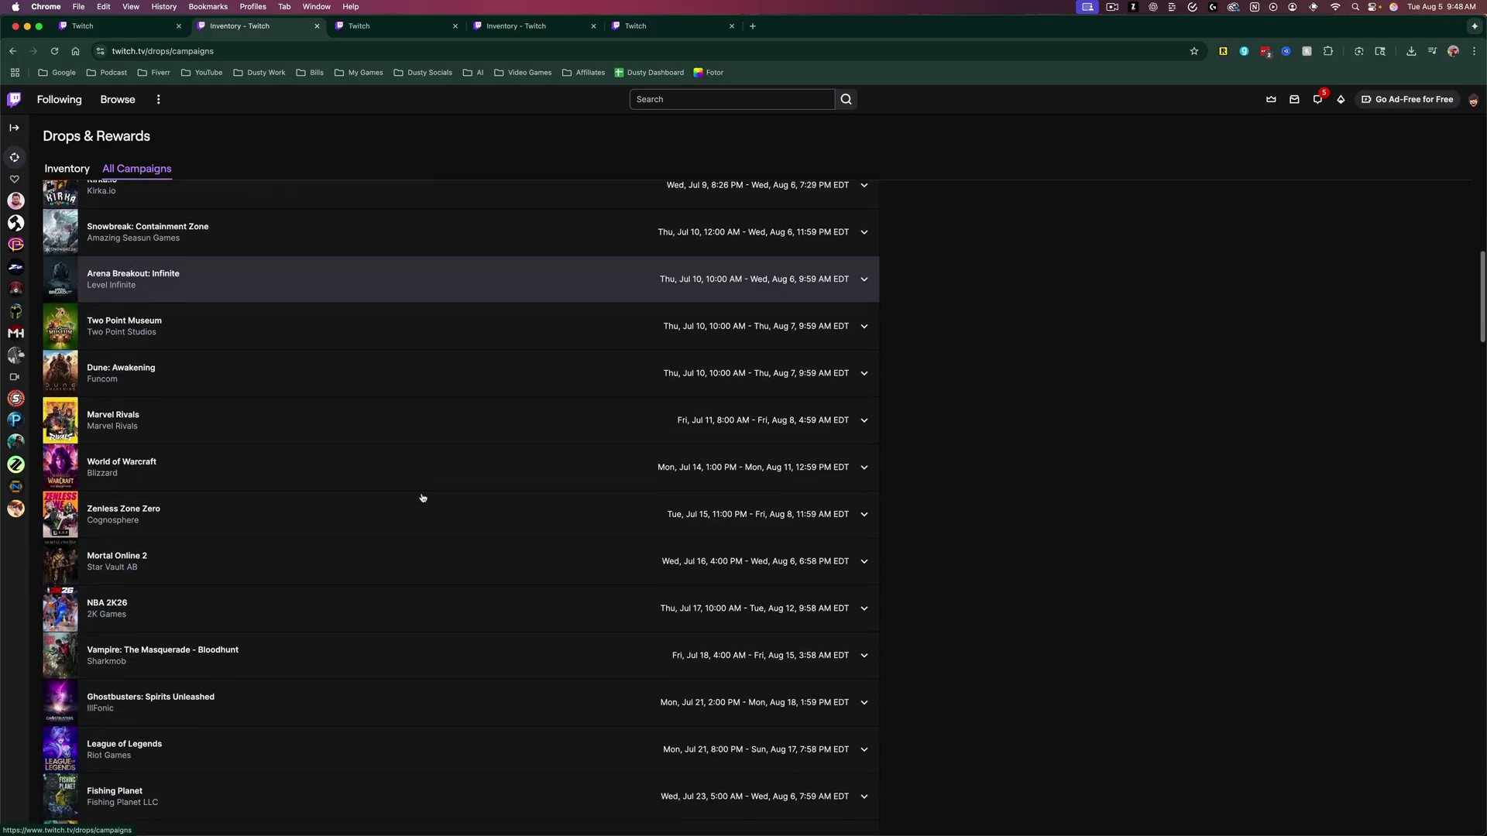
scroll(423, 504, "up", 1)
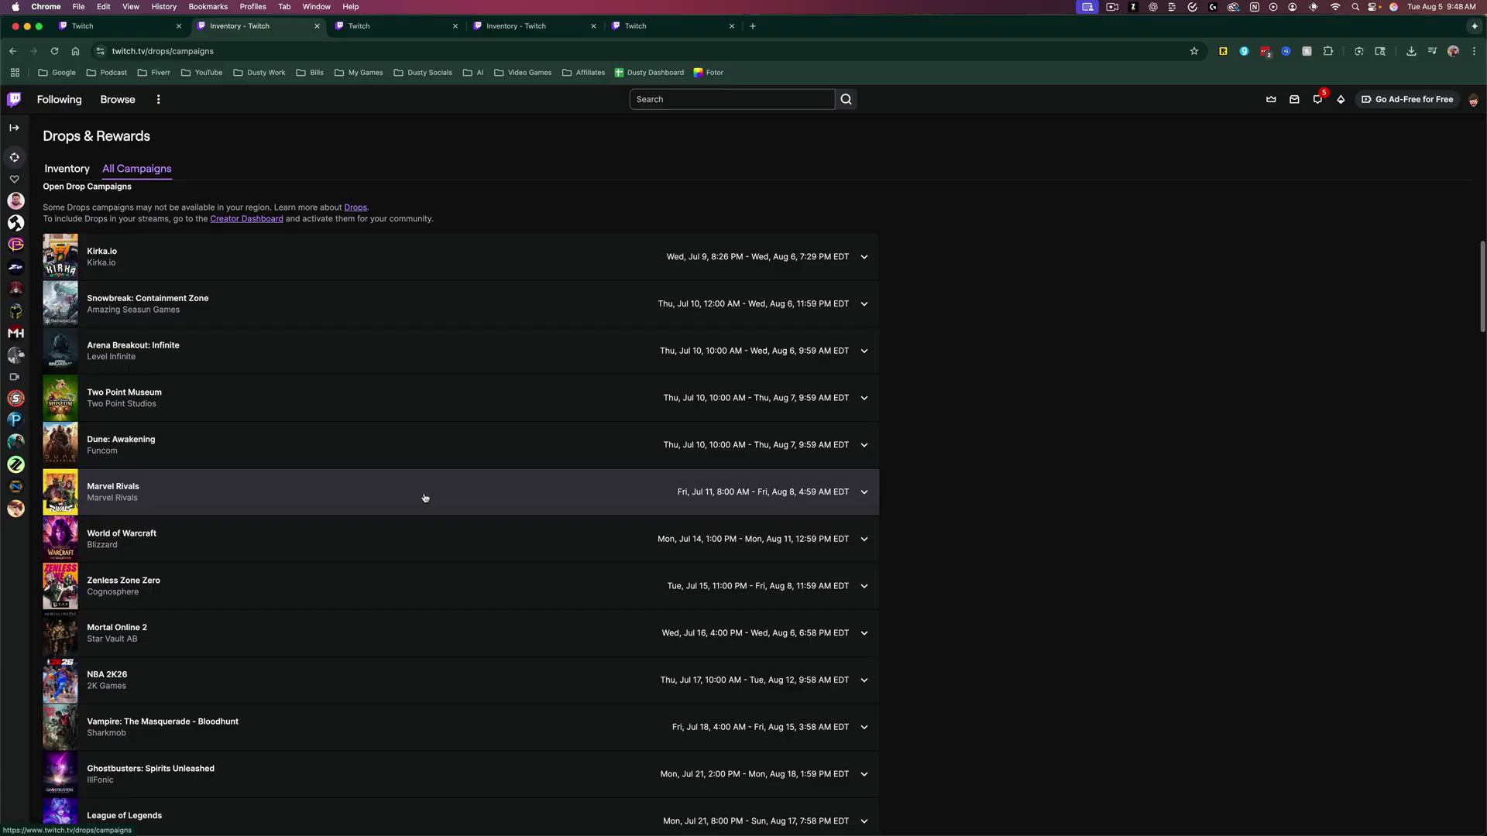
left_click(253, 449)
scroll(373, 457, "down", 2)
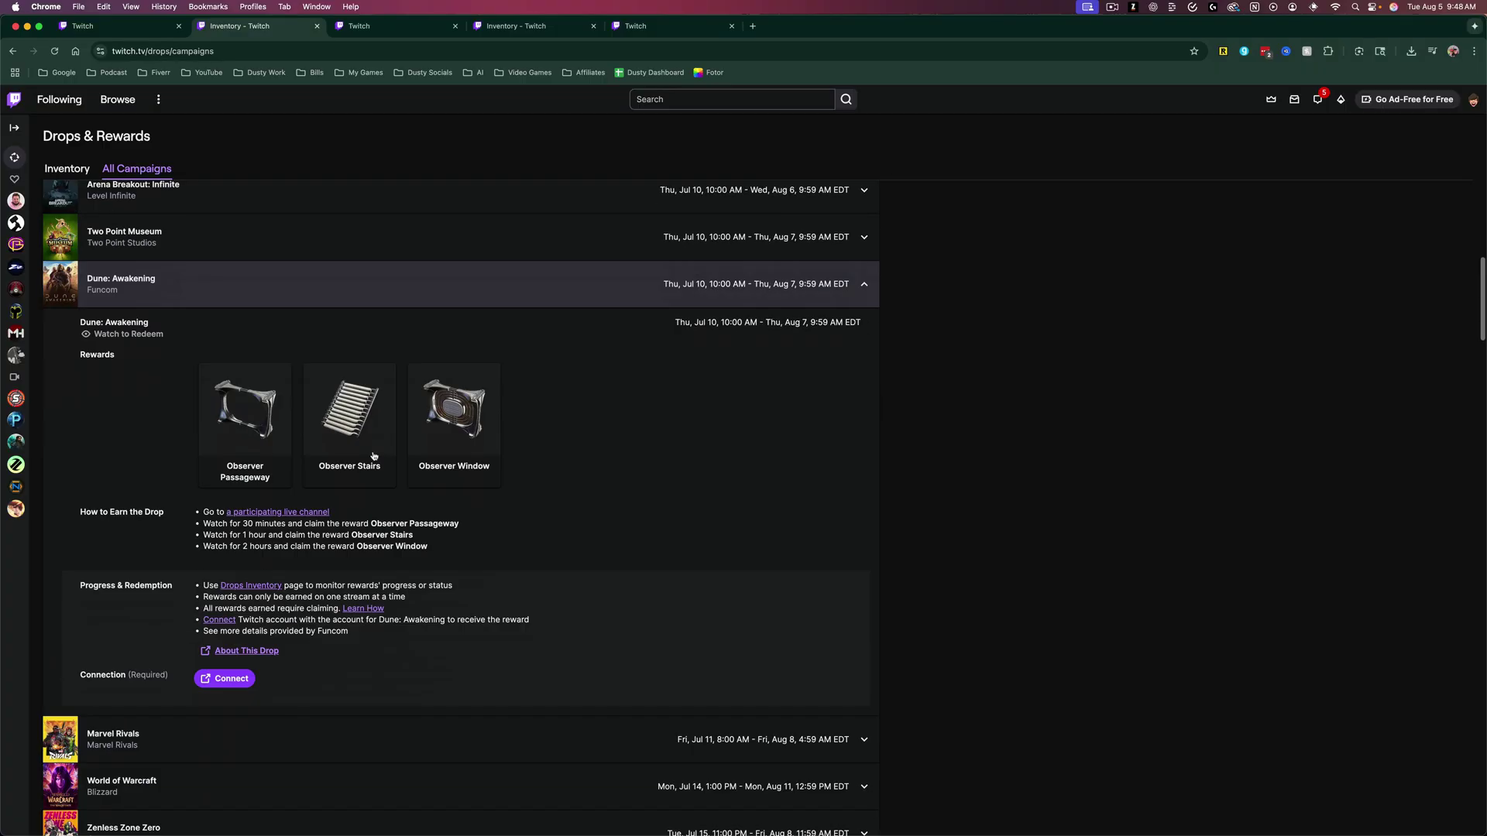
scroll(373, 456, "down", 1)
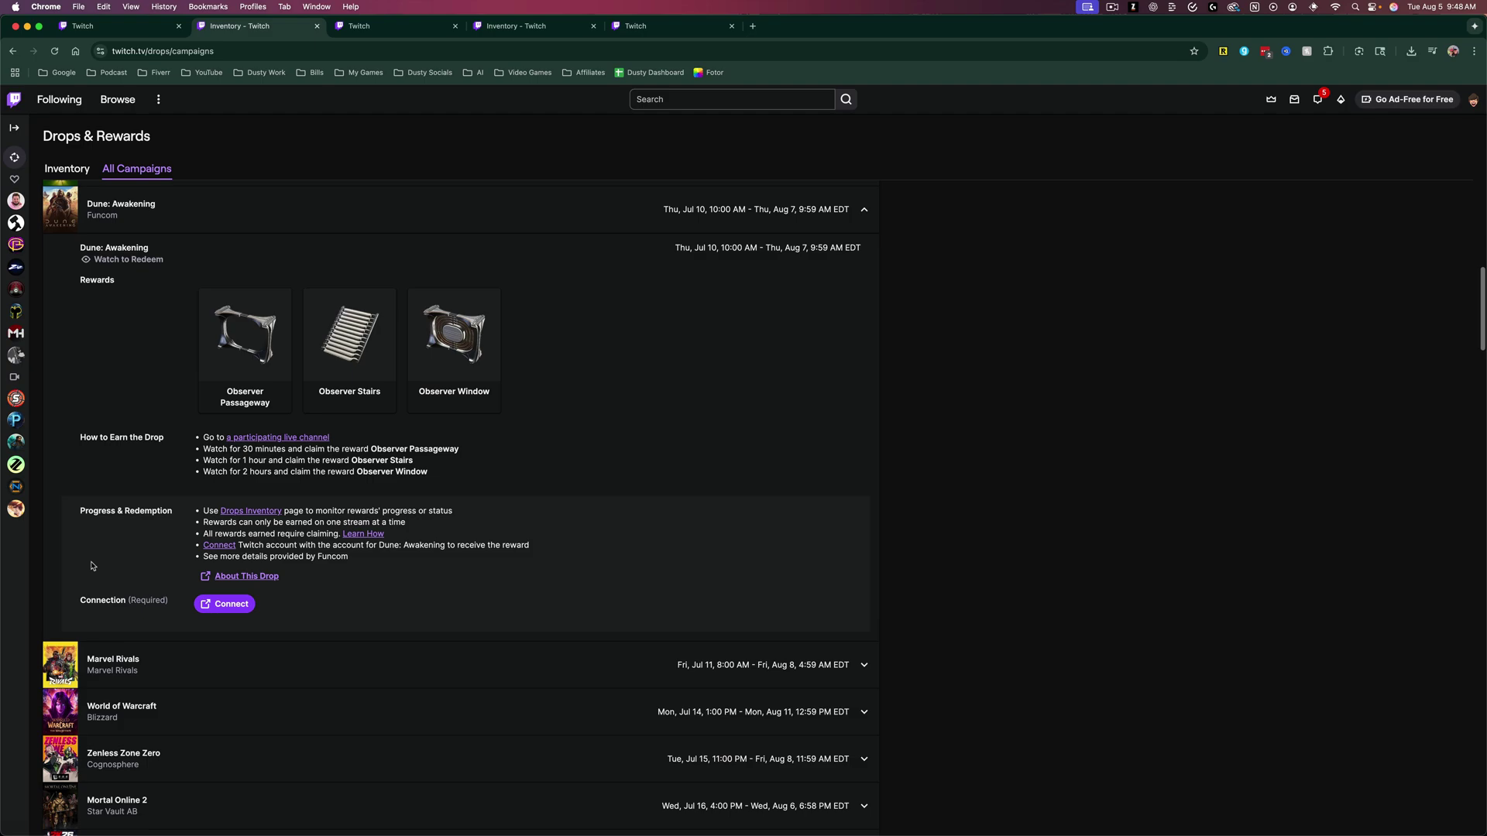
Step: Expand the Marvel Rivals and Zenless Zone Zero campaigns, then reopen Dune: Awakening
left_click(161, 655)
scroll(379, 537, "down", 3)
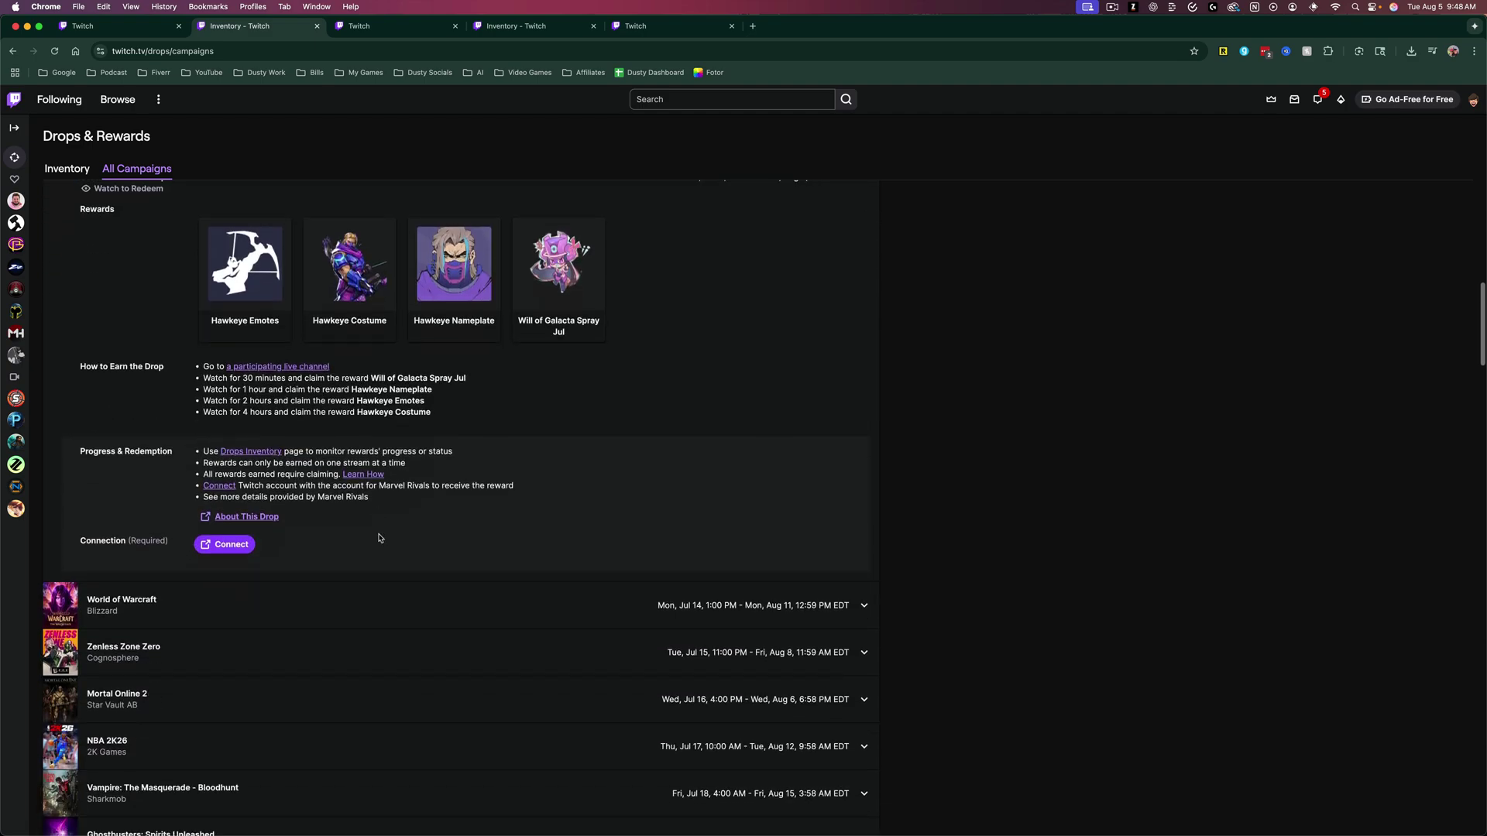
left_click(124, 652)
scroll(140, 626, "down", 5)
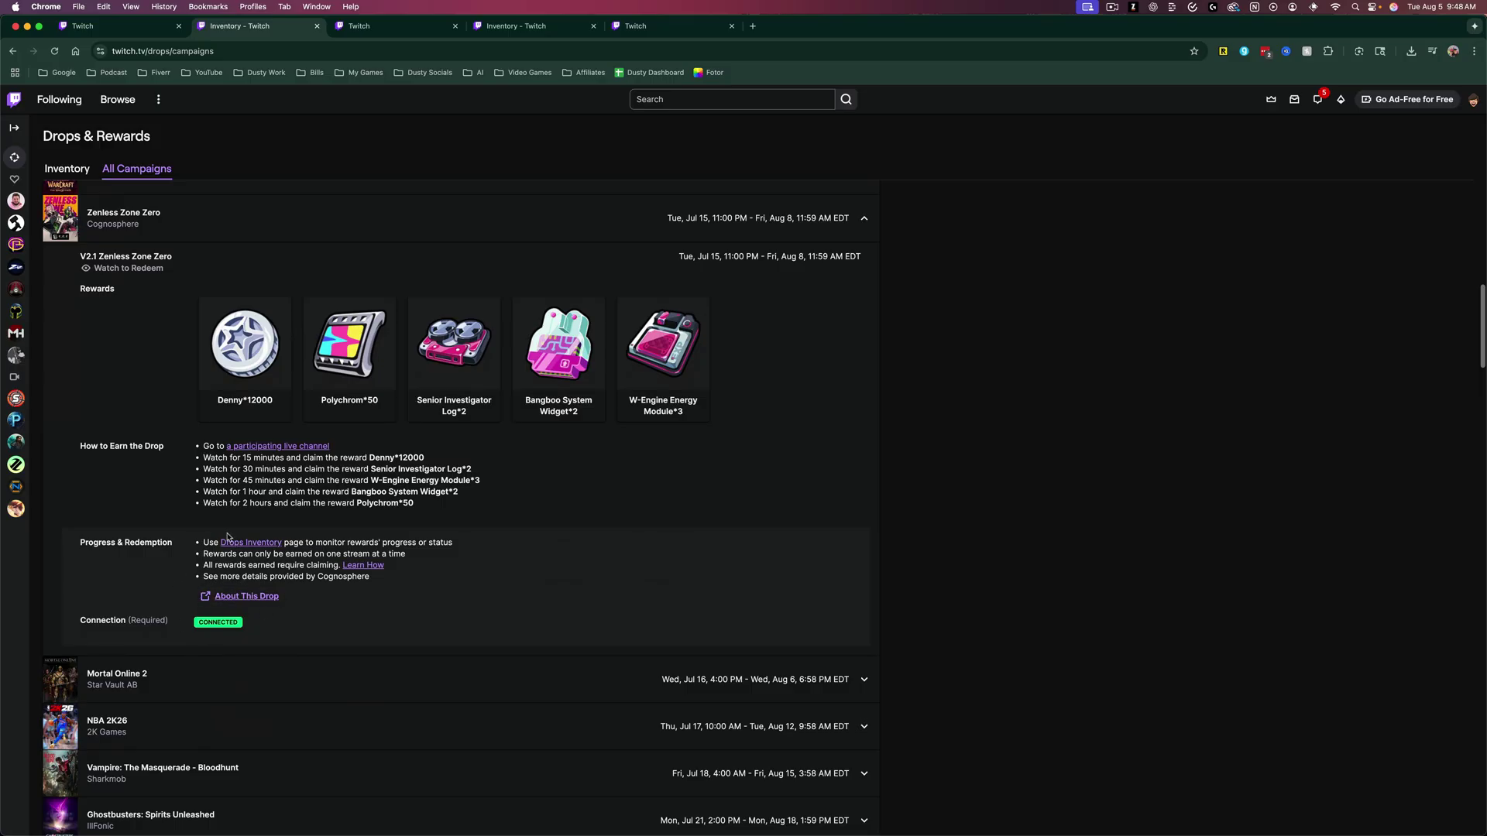
scroll(227, 537, "up", 5)
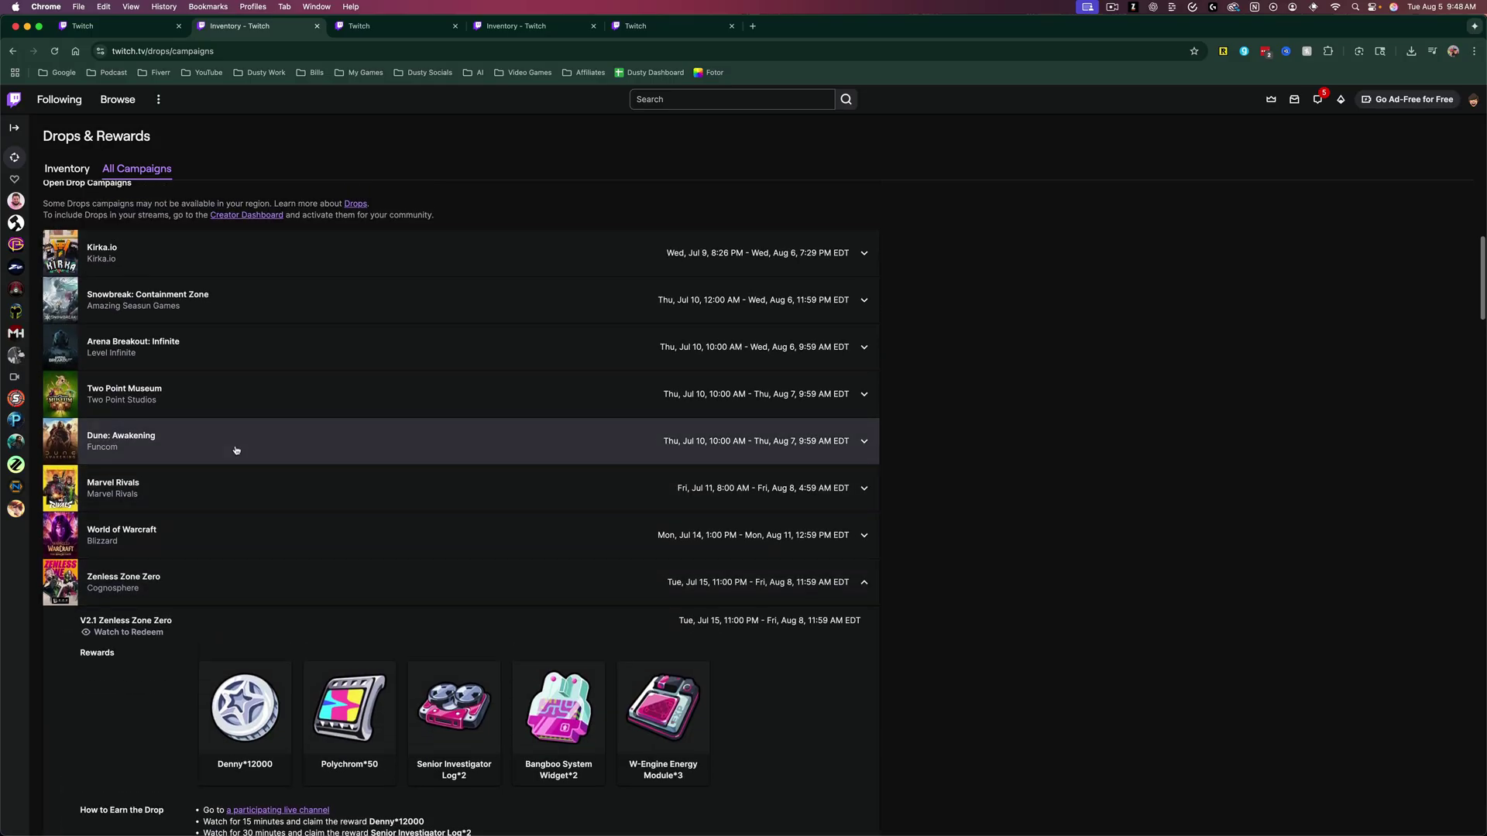
left_click(235, 450)
scroll(447, 508, "down", 3)
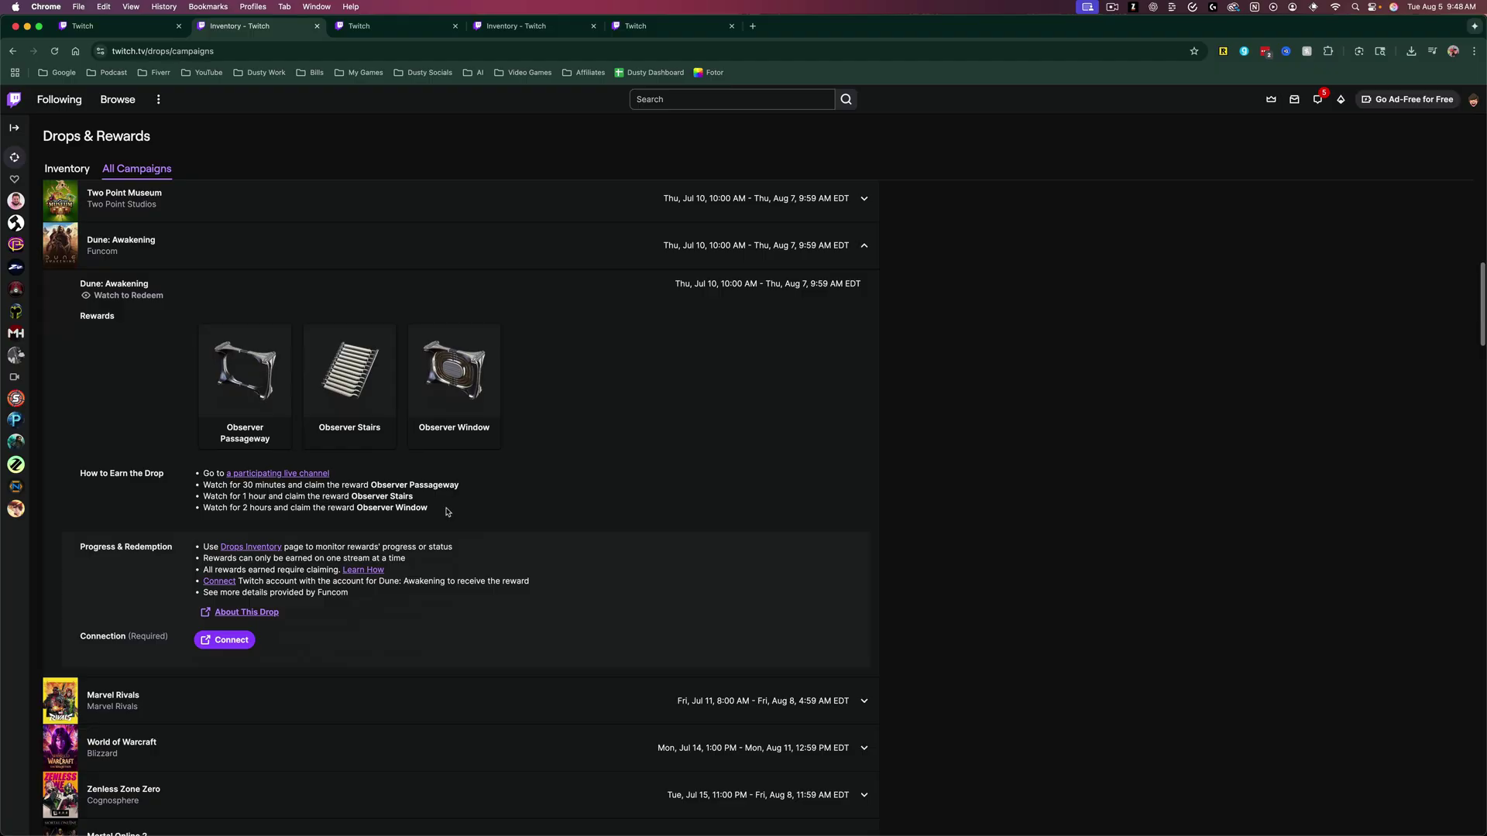
Step: Connect the Dune: Awakening account via its Account Manager page, then refresh the Twitch campaign
left_click(246, 647)
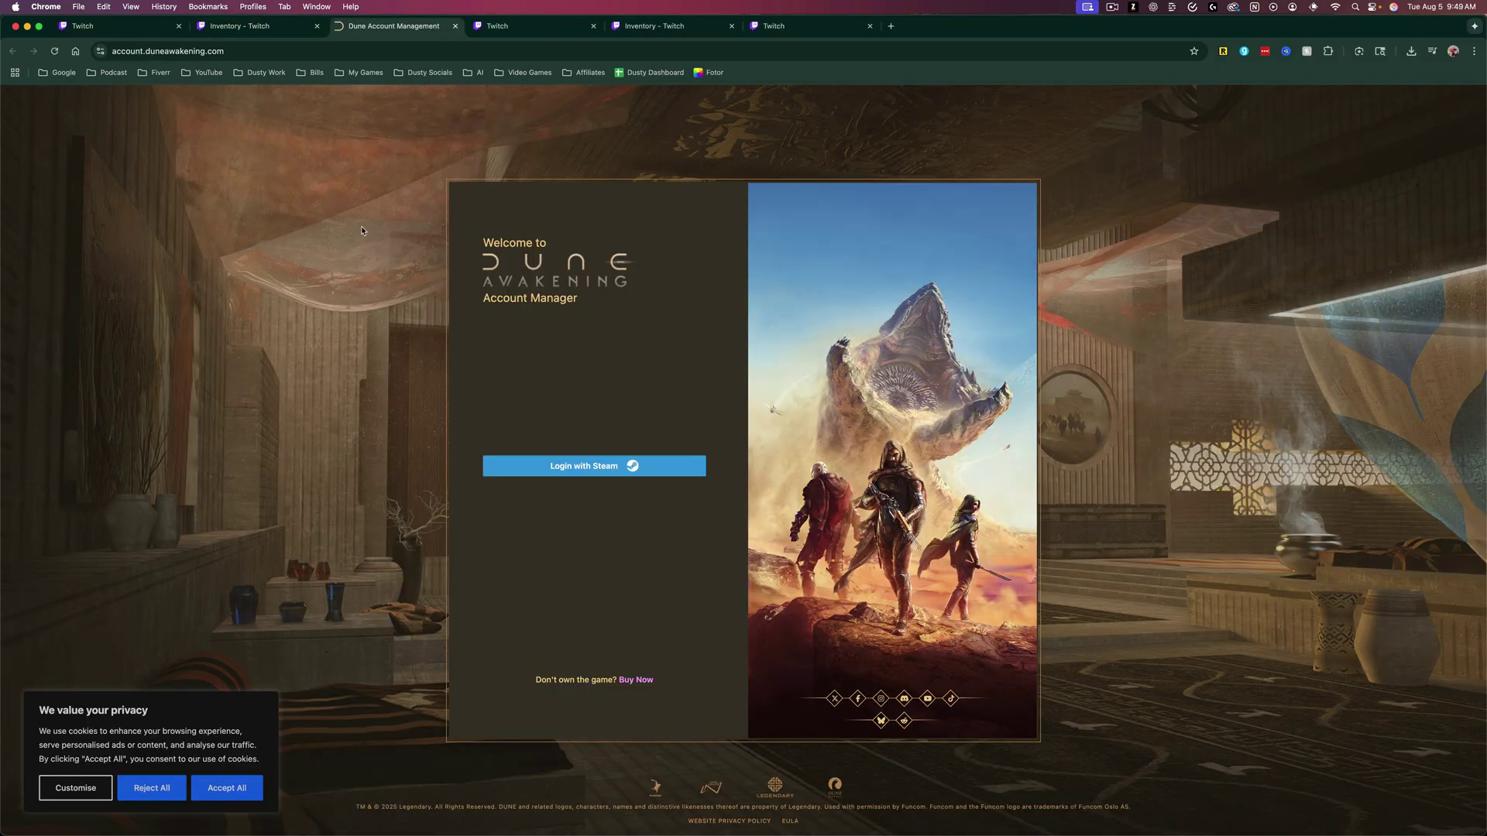
left_click(251, 32)
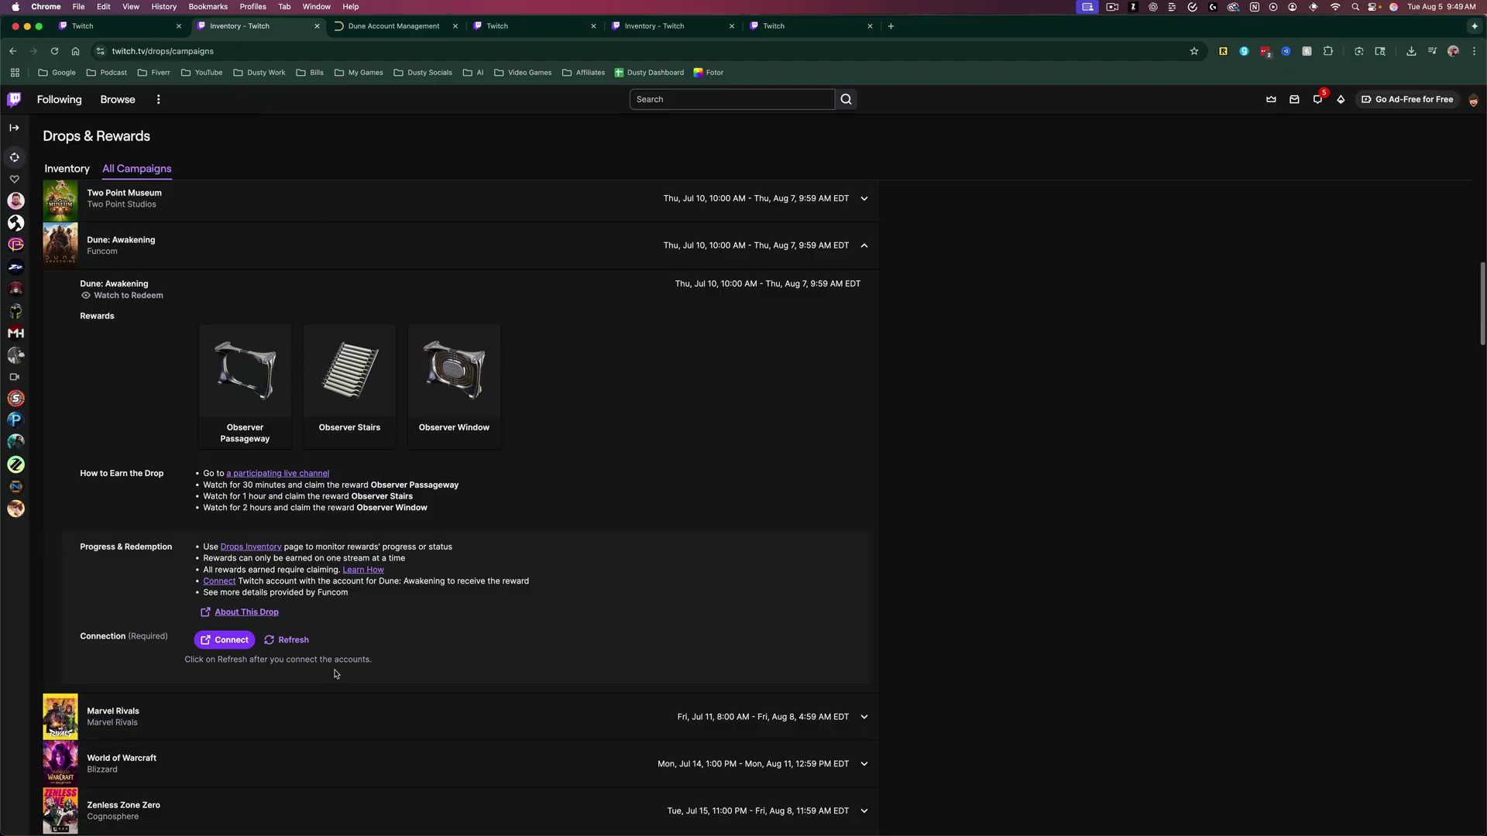
left_click(300, 649)
left_click(295, 477)
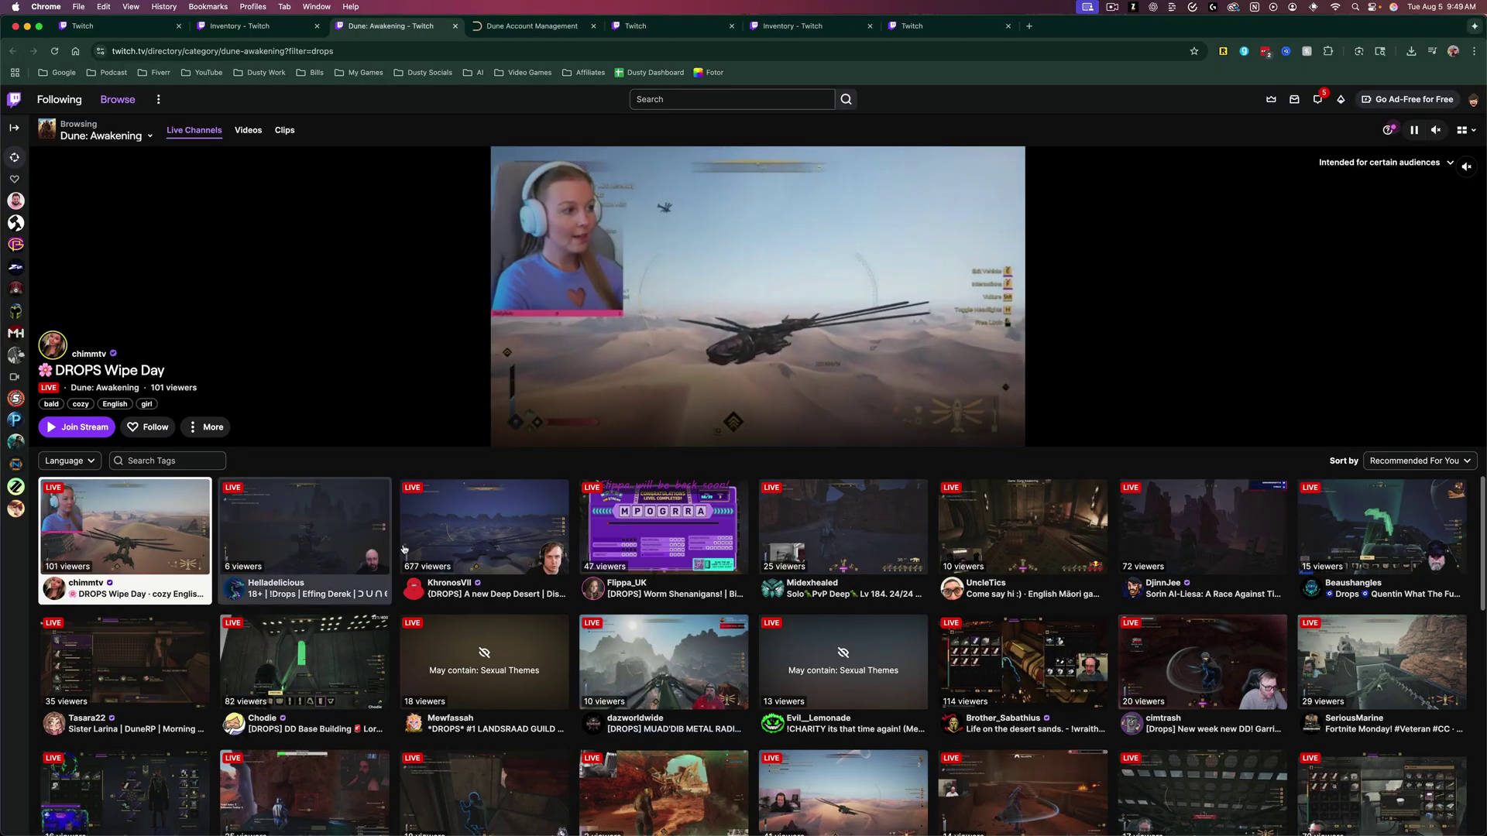
left_click(489, 536)
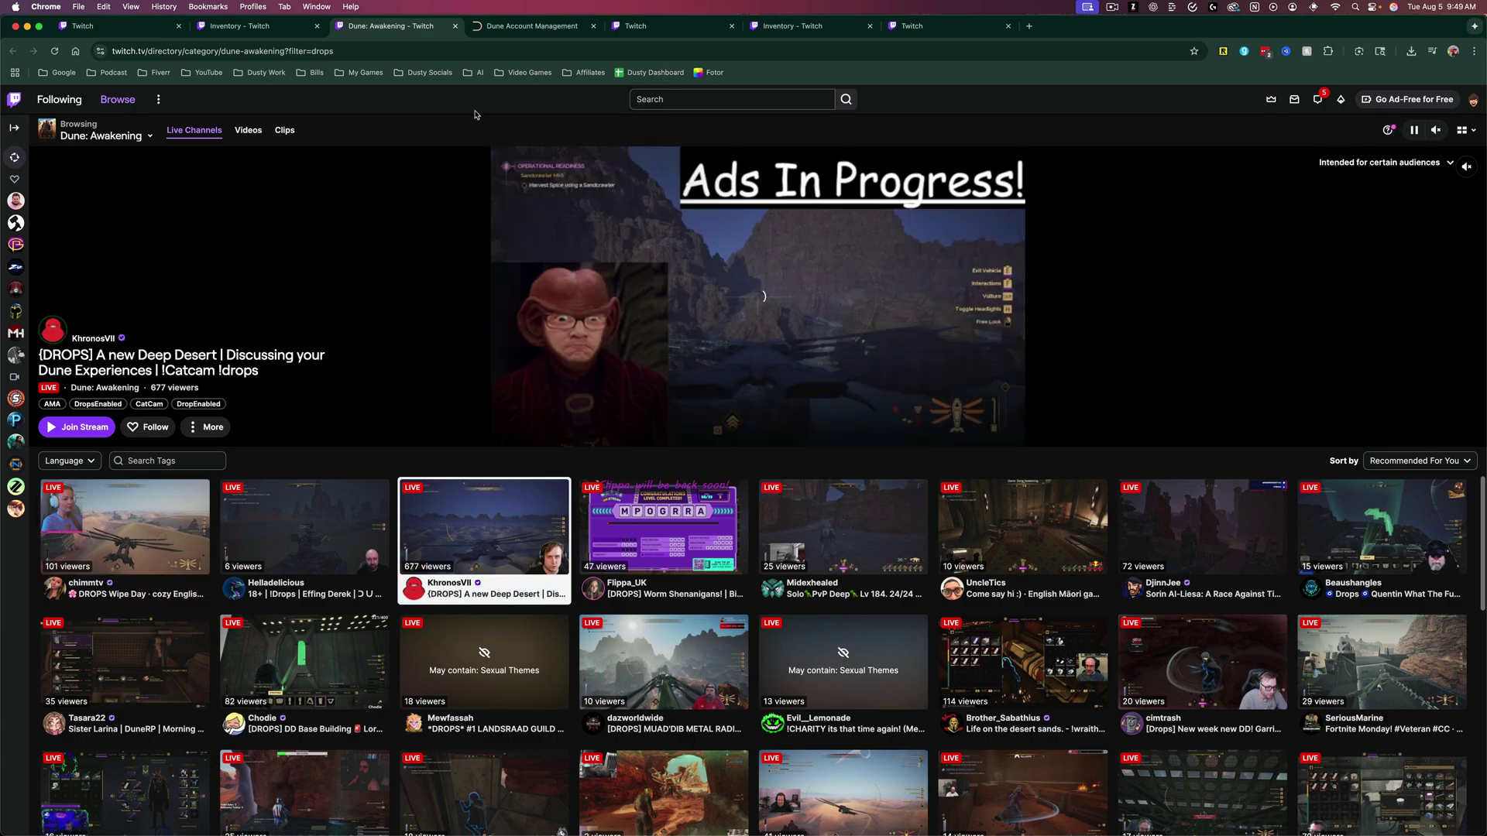
key("super+w")
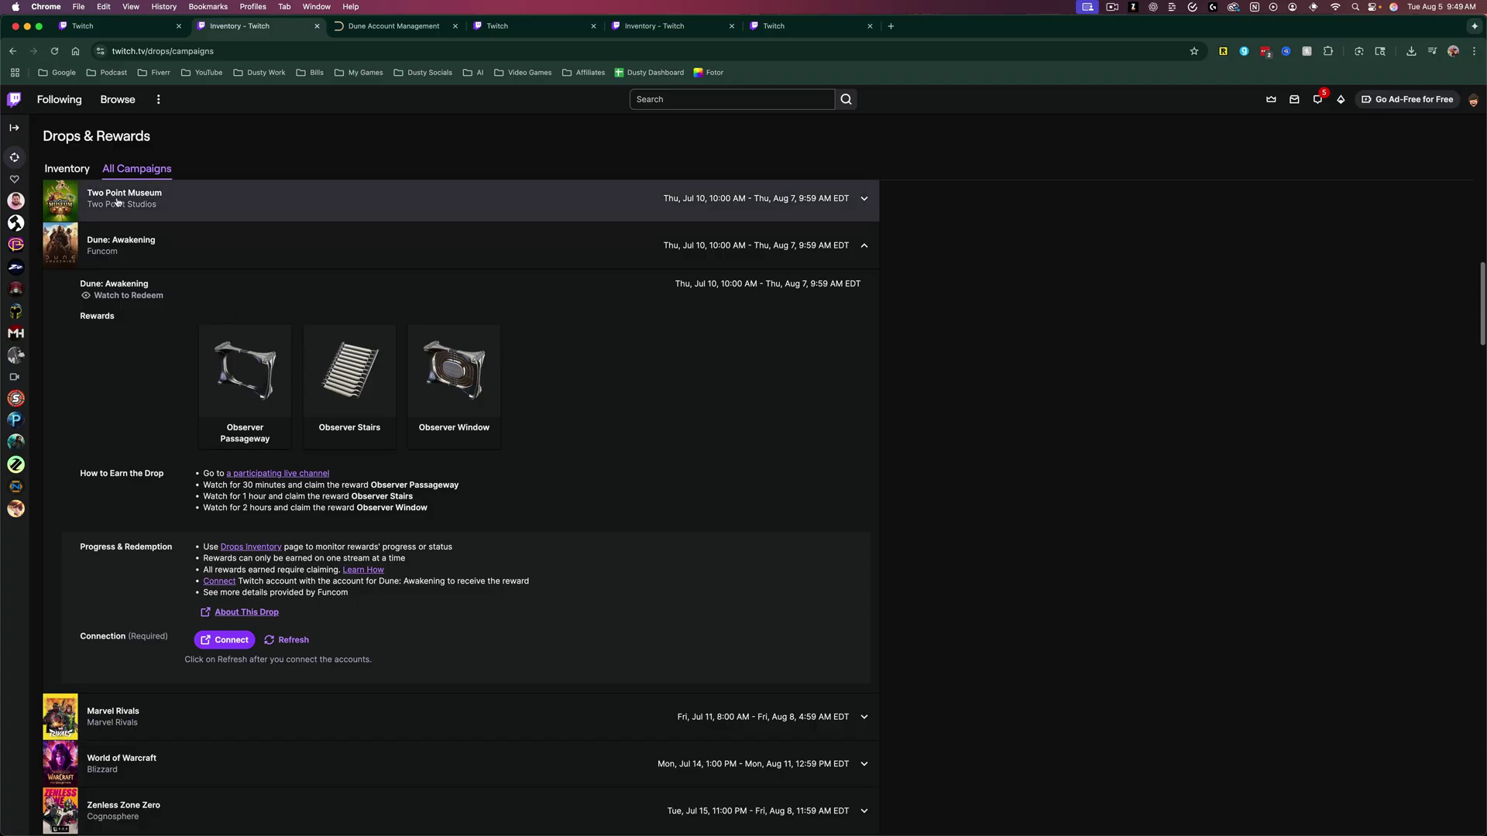
Step: Return to the Inventory tab to check Adorned Half Shell progress at 2% of 4 hours
left_click(68, 169)
scroll(325, 503, "down", 1)
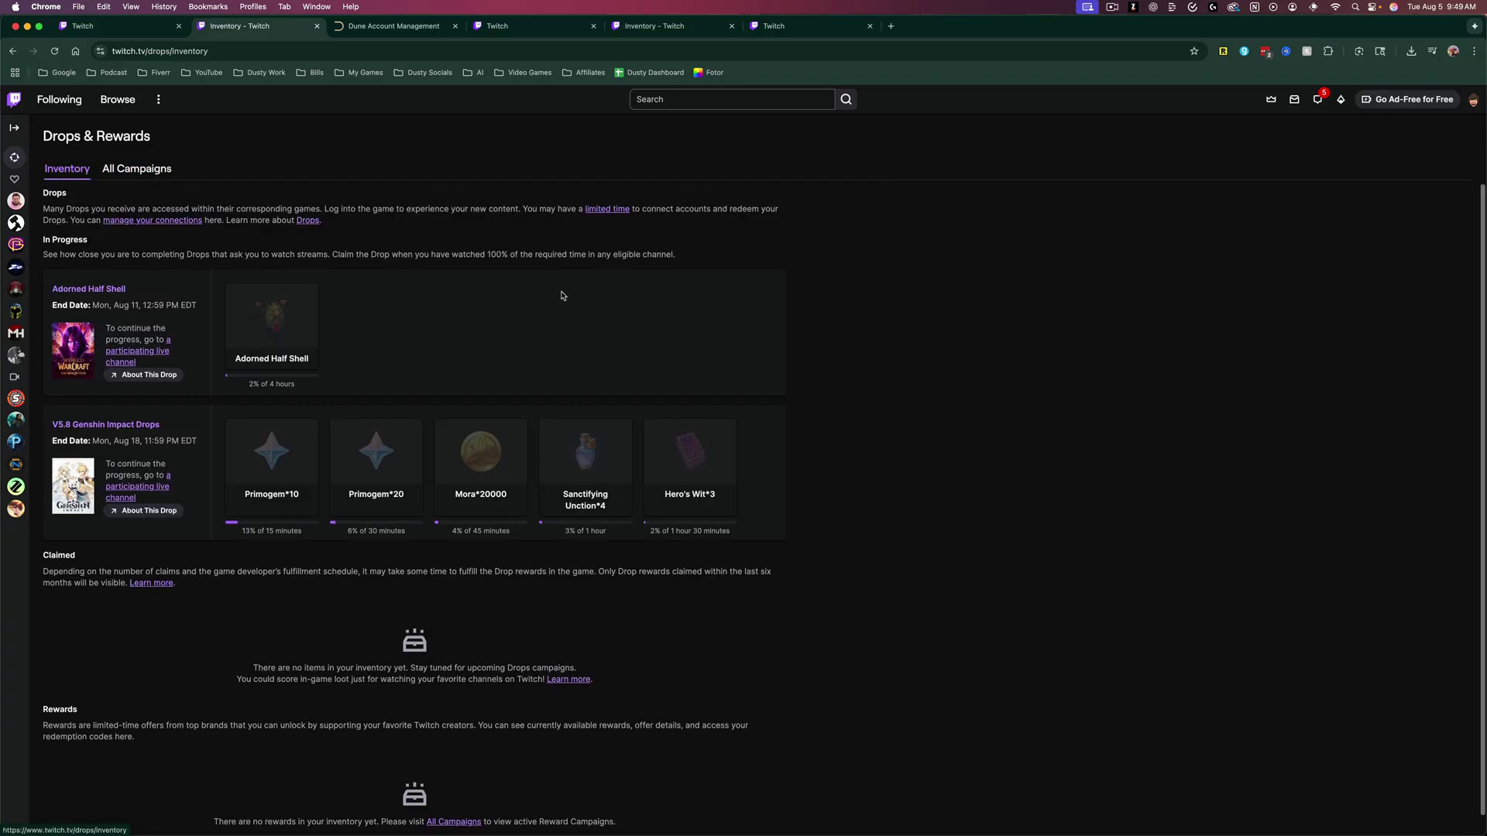